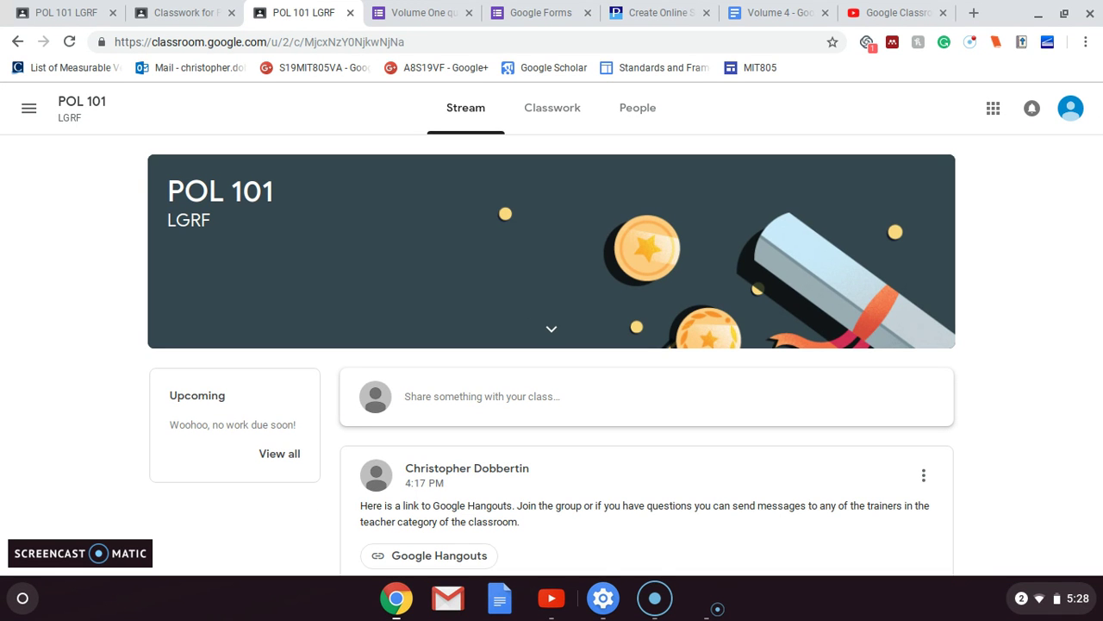
# Look over the POL 101 class stream, and open the Practice Quiz assignment from the classwork list.
pyautogui.scroll(-3, 551, 345)
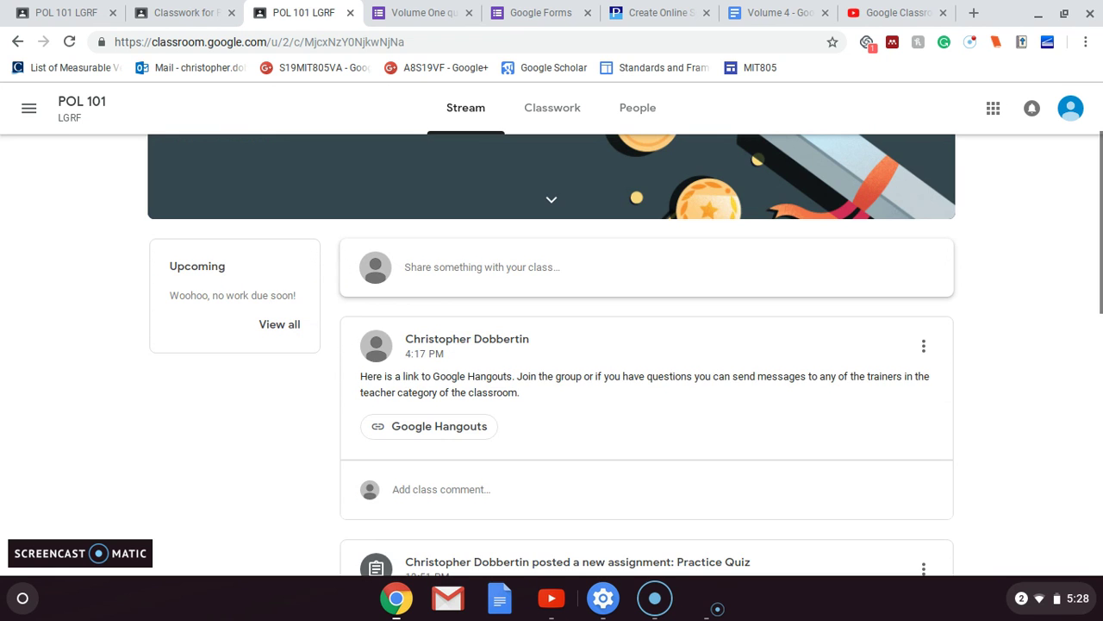
pyautogui.scroll(1, 552, 345)
pyautogui.scroll(1, 552, 344)
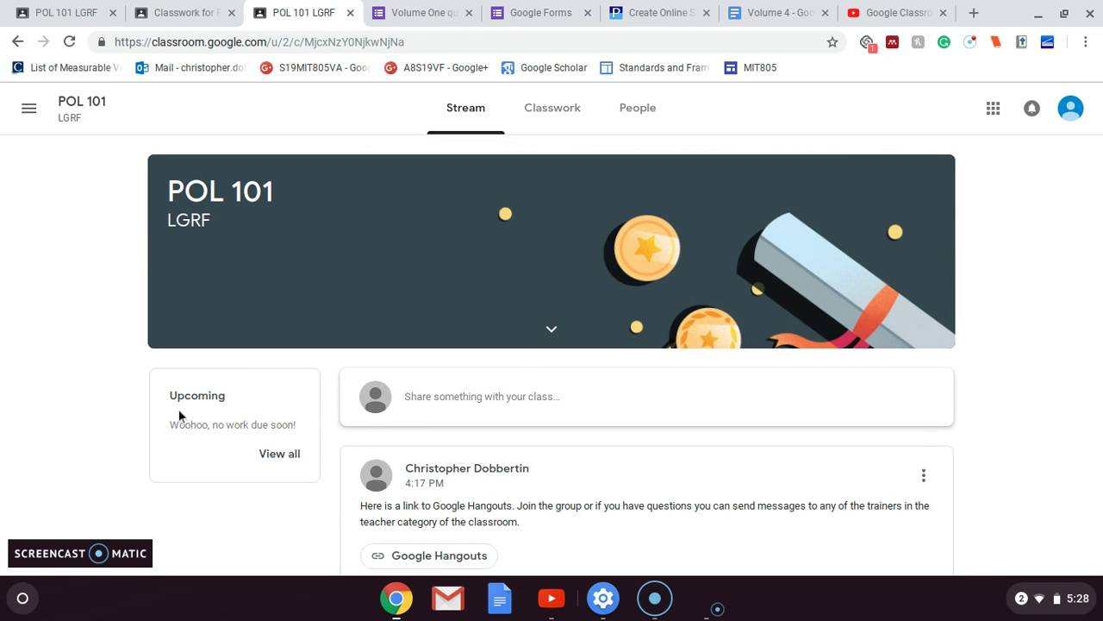
pyautogui.click(547, 125)
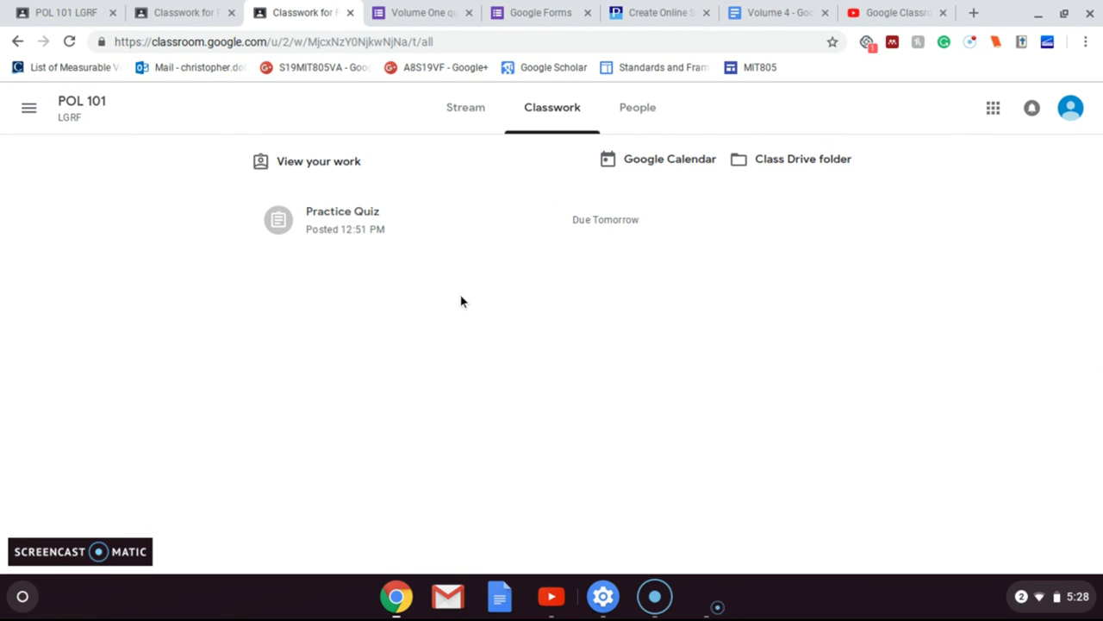
pyautogui.click(323, 216)
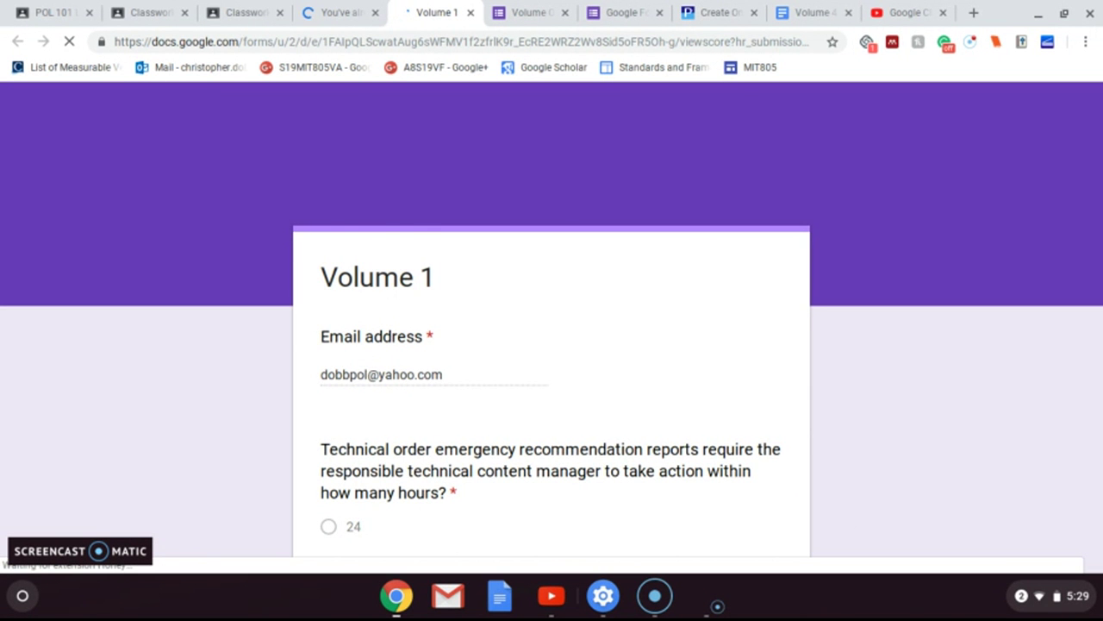
# Review the submitted Volume 1 quiz, reading through its questions and the selected answers.
pyautogui.scroll(5, 552, 328)
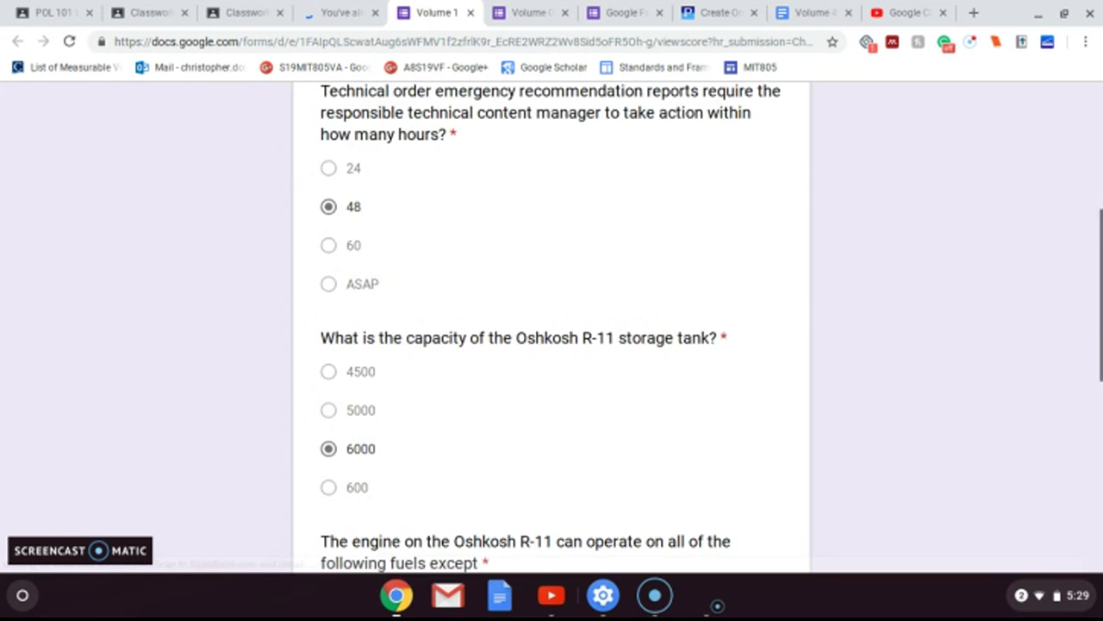
pyautogui.scroll(-3, 552, 328)
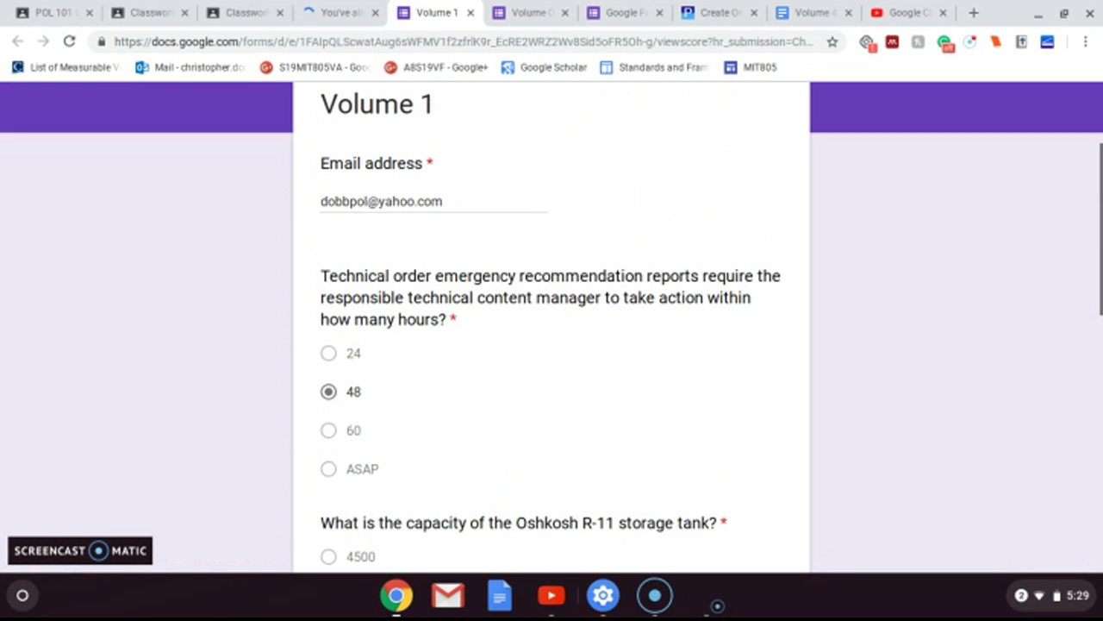
pyautogui.scroll(-3, 552, 327)
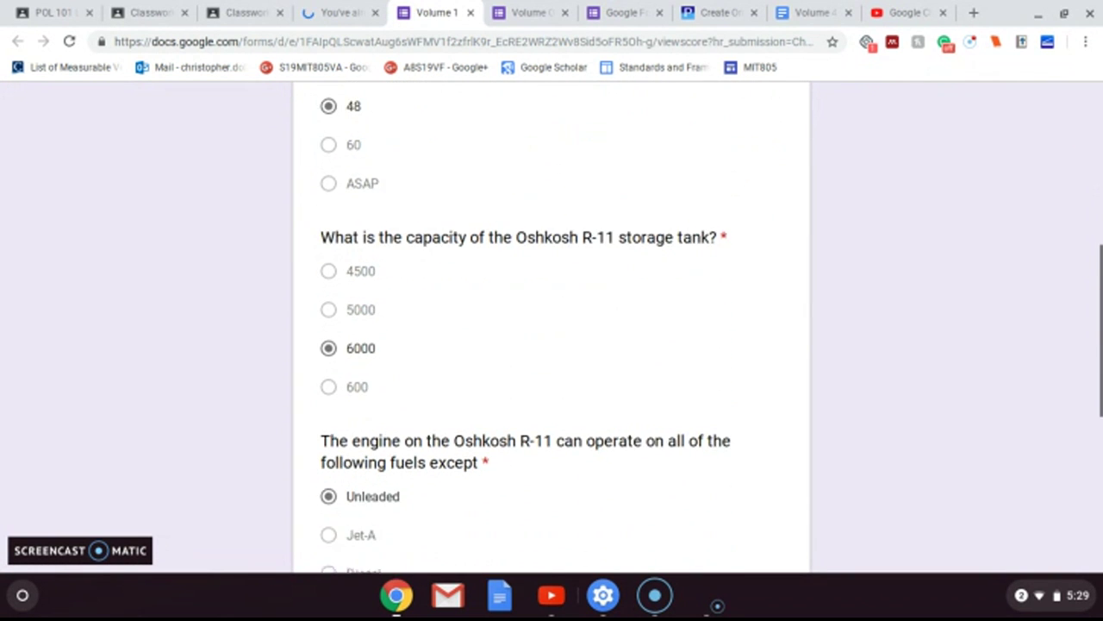
pyautogui.scroll(-3, 552, 328)
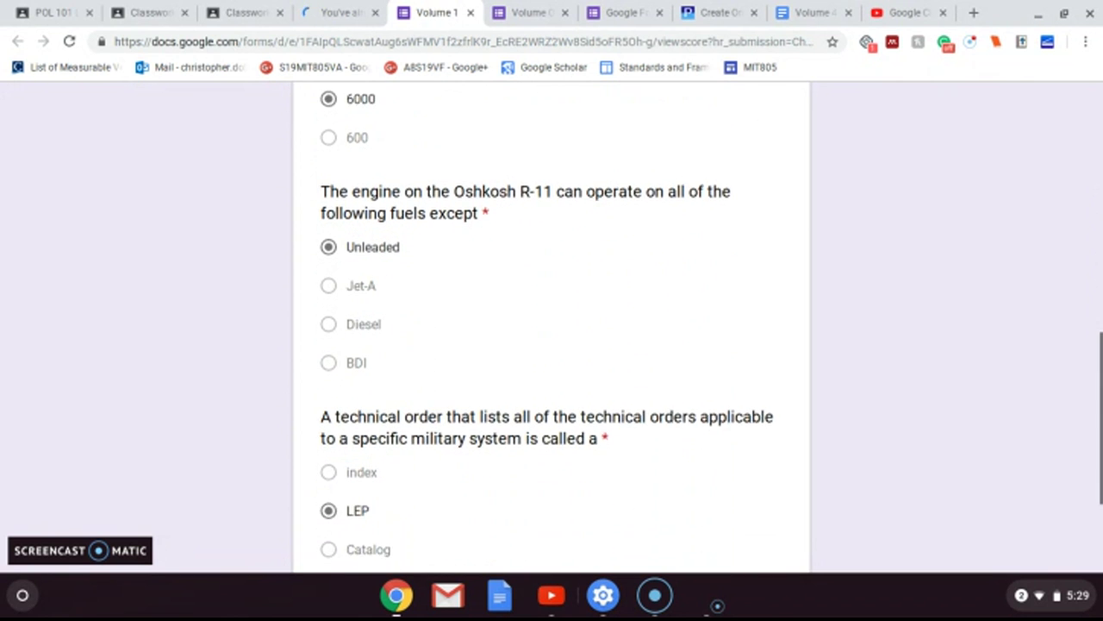
pyautogui.scroll(1, 552, 328)
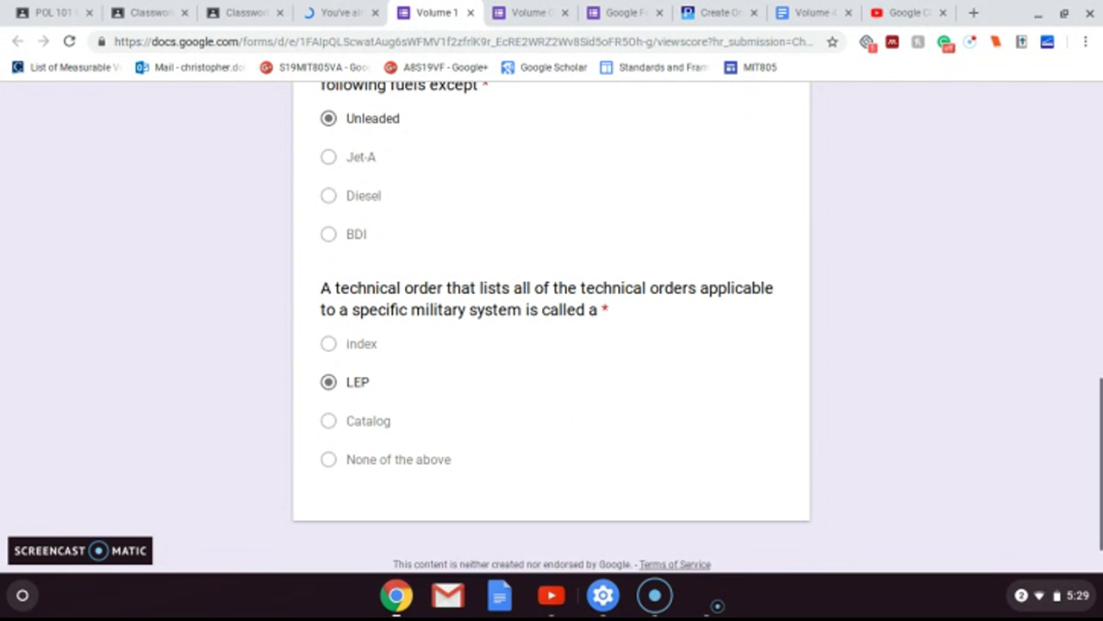
pyautogui.scroll(10, 551, 327)
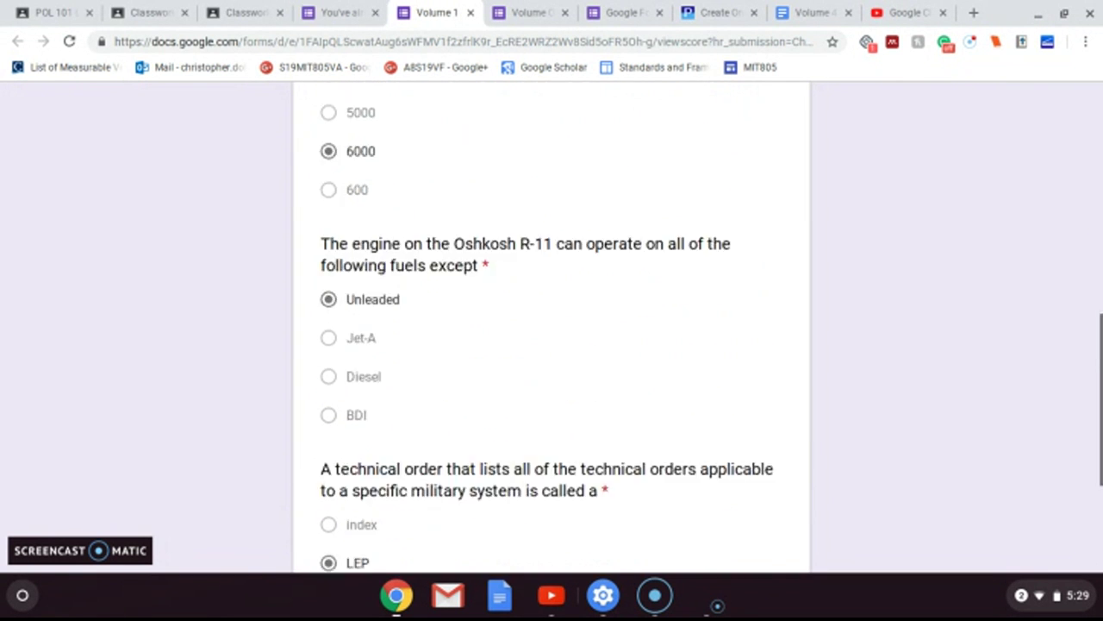
pyautogui.scroll(1, 552, 327)
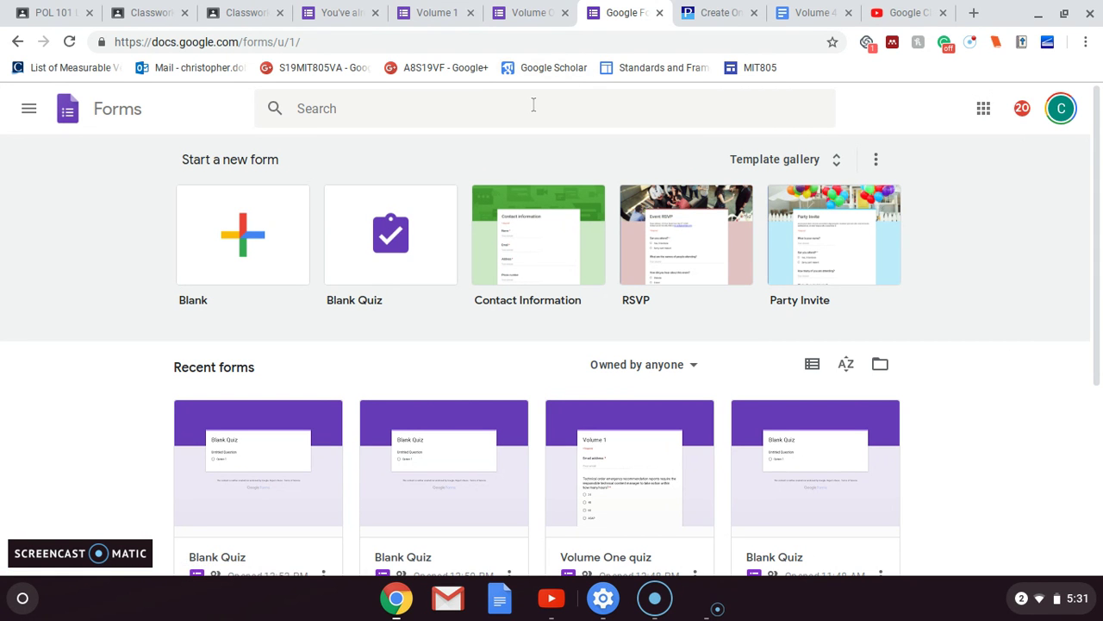
# Create a blank quiz and copy "What is the capacity of the Oshkosh R-11 storage tank?" from the Volume 4 document into its first question.
pyautogui.click(414, 237)
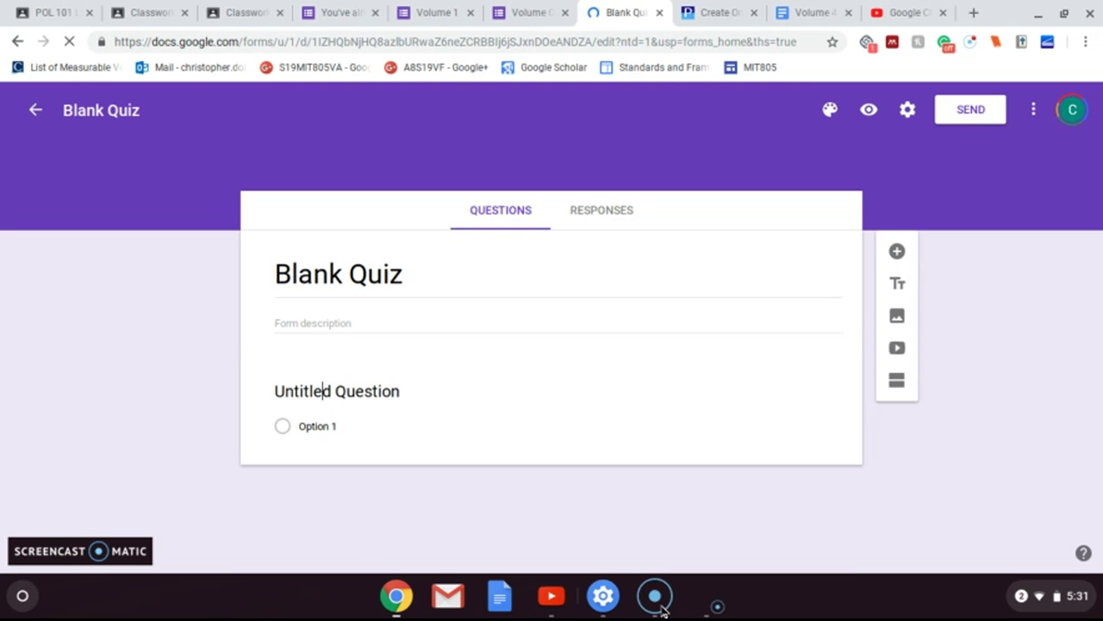
pyautogui.click(819, 12)
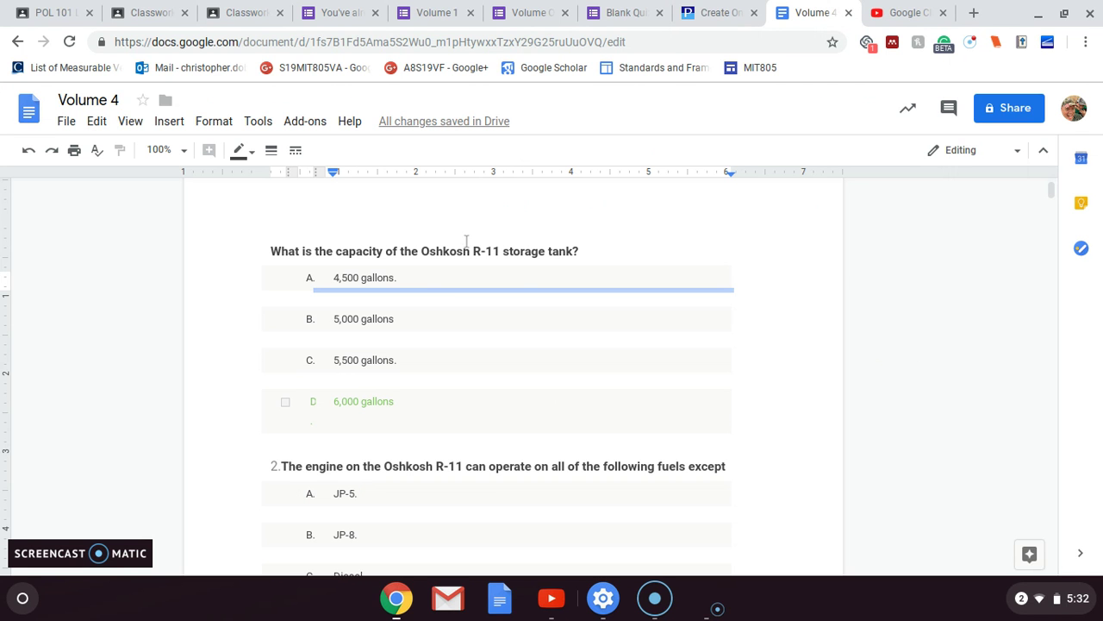
pyautogui.moveTo(466, 248); pyautogui.dragTo(579, 250)
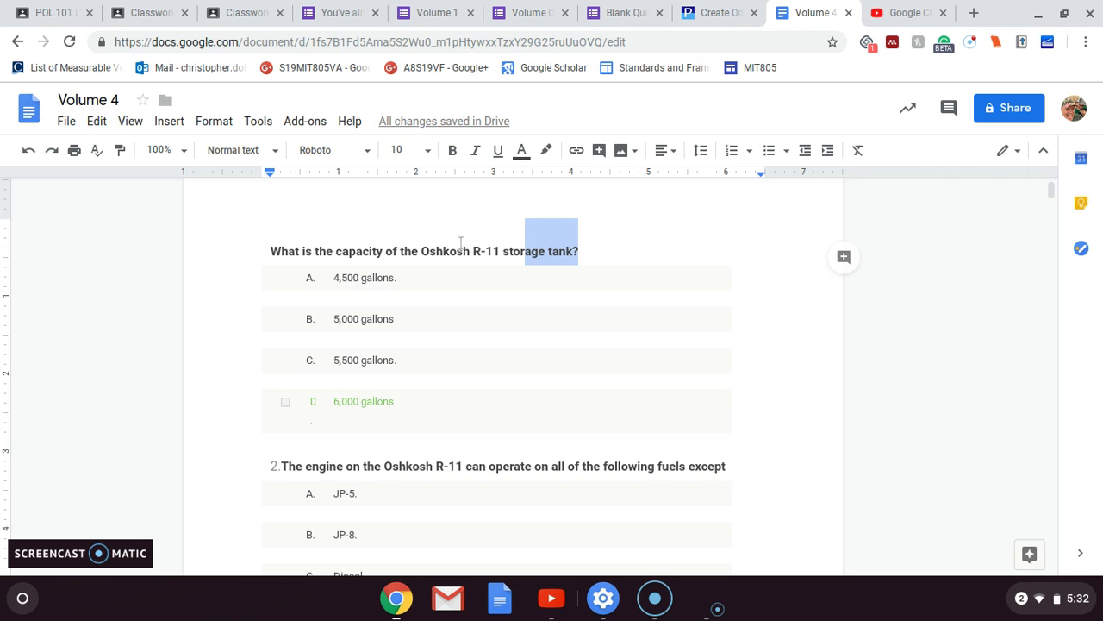
pyautogui.click(268, 247)
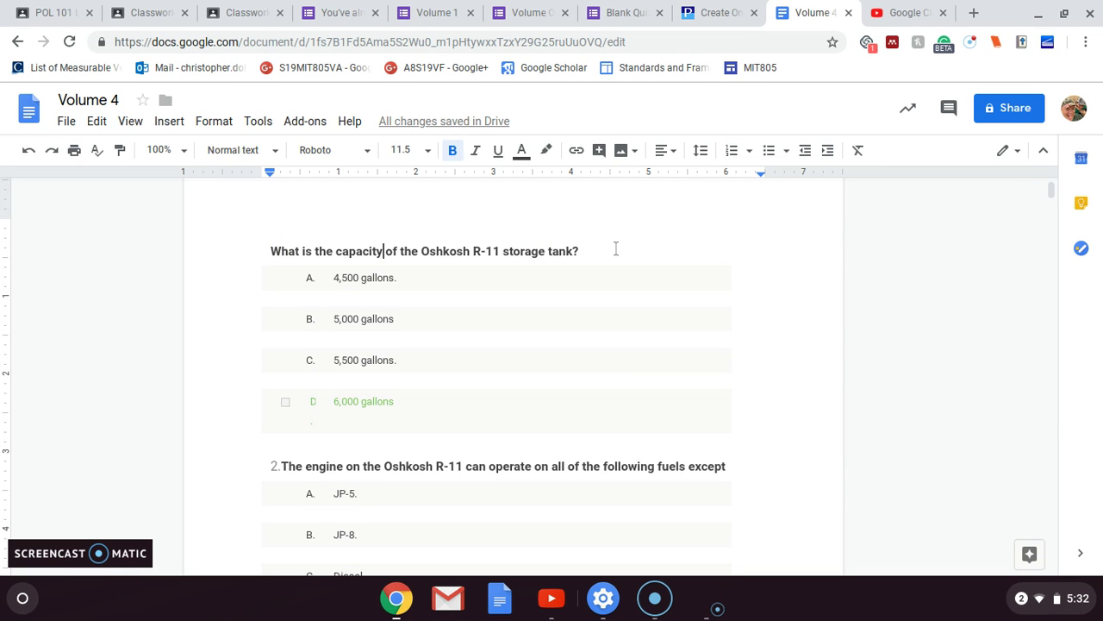
pyautogui.moveTo(579, 250); pyautogui.dragTo(272, 223)
pyautogui.hotkey('ctrl', 'c')
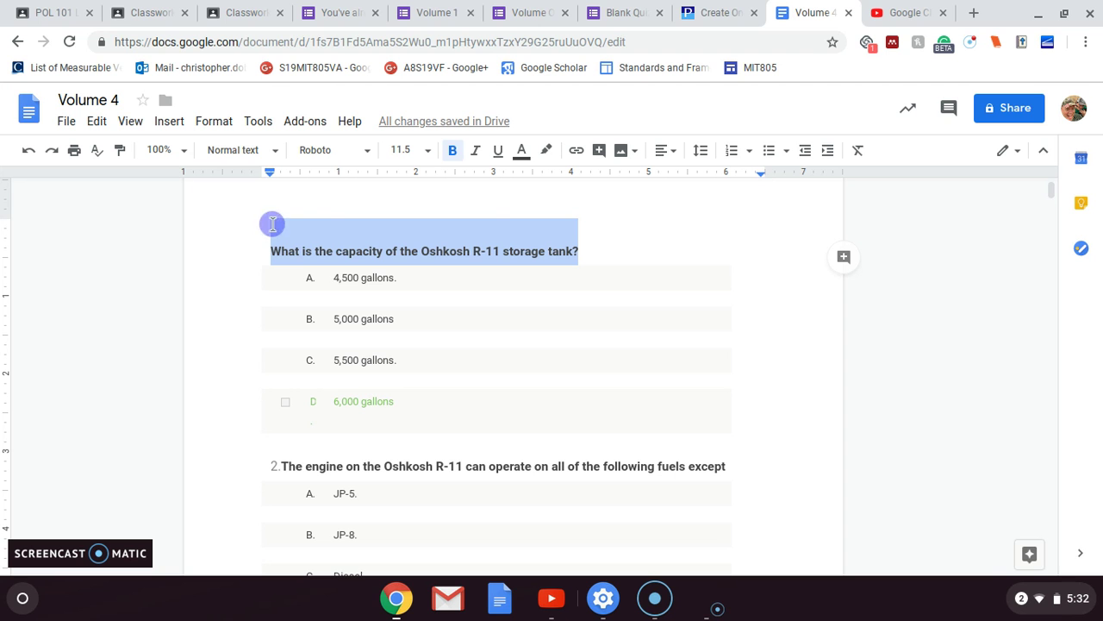
pyautogui.click(622, 12)
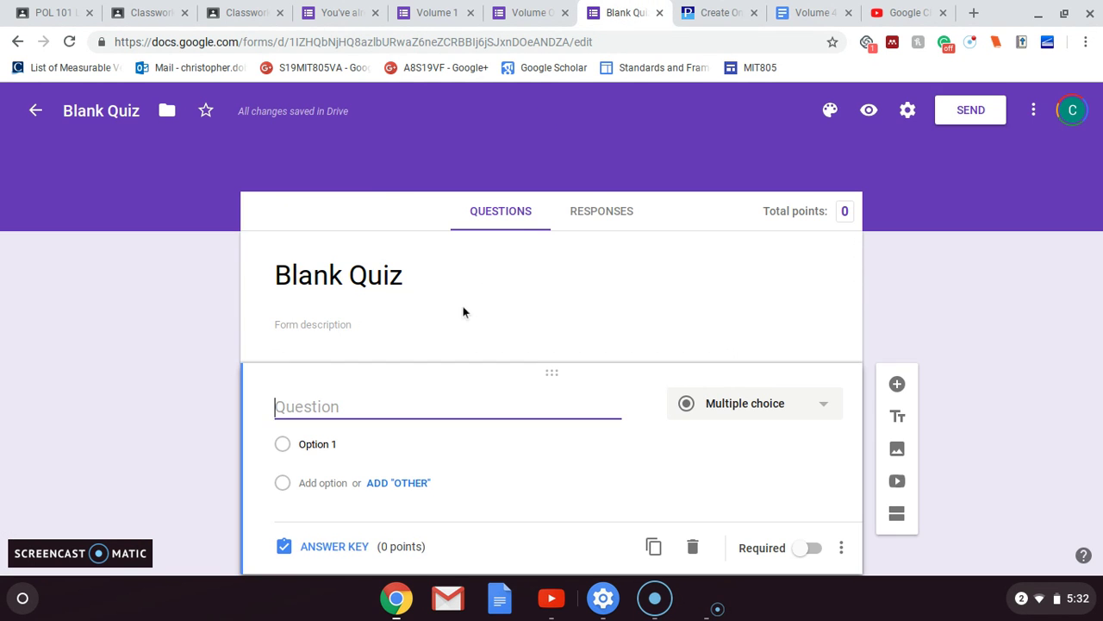
pyautogui.hotkey('ctrl', 'v')
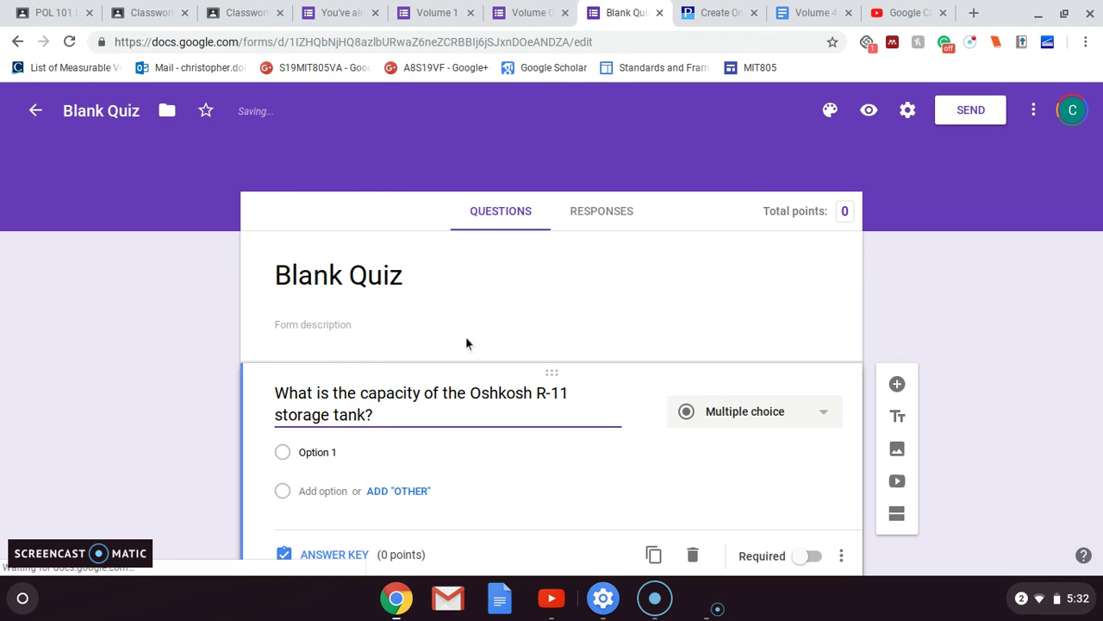
# Enter the storage tank question's four answer options: 4000 gallons, 5000 gallons, 6000 gallons and 3000 gallons.
pyautogui.click(344, 451)
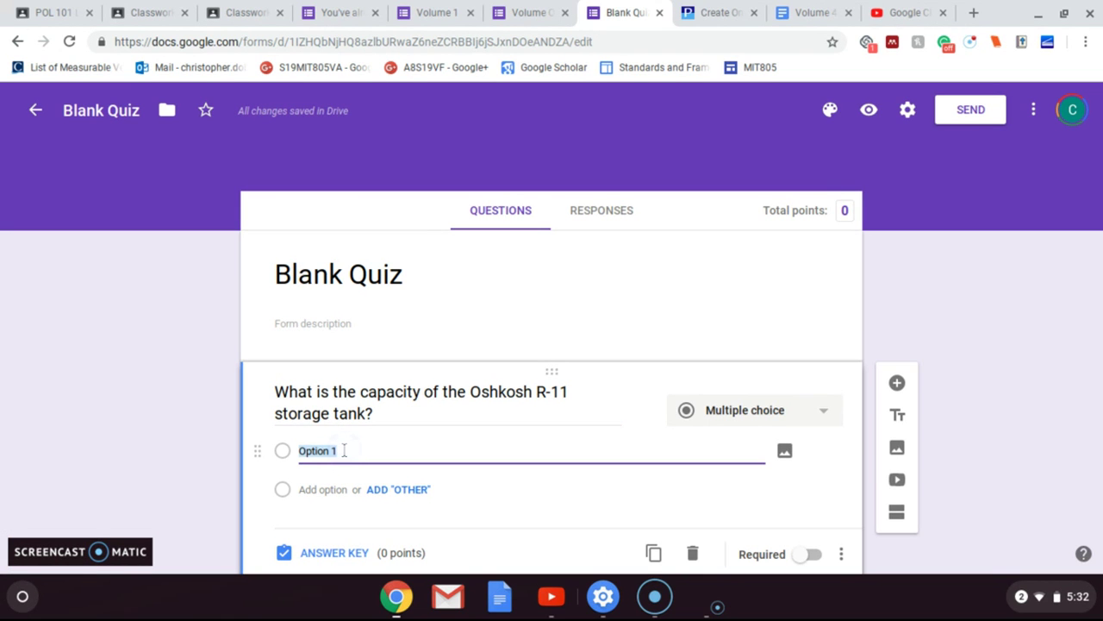
pyautogui.write('4000')
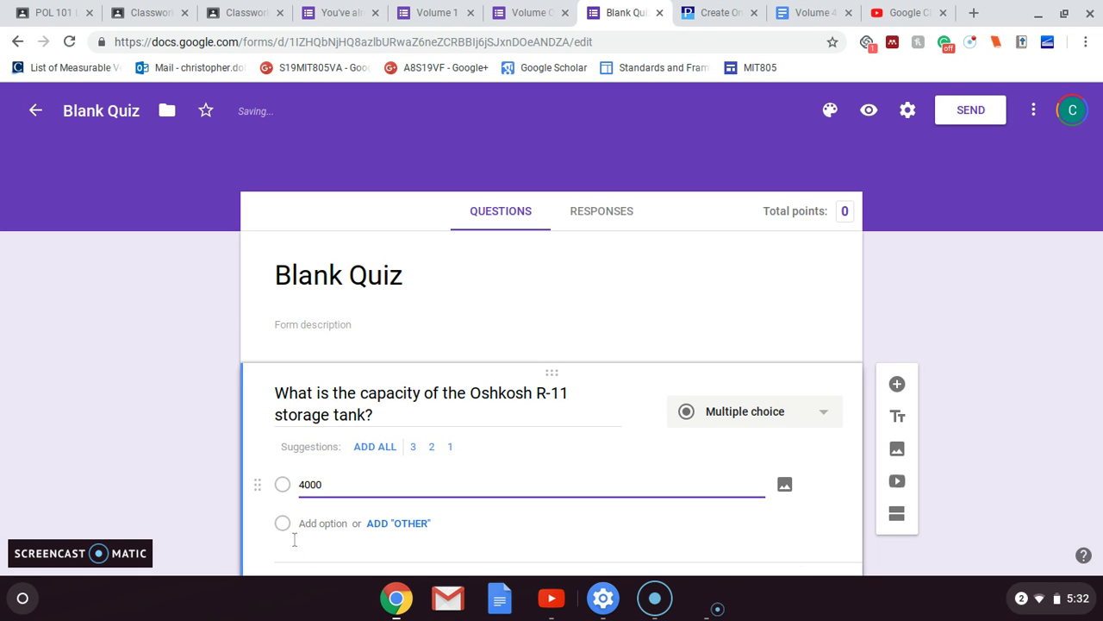
pyautogui.write(' gallons')
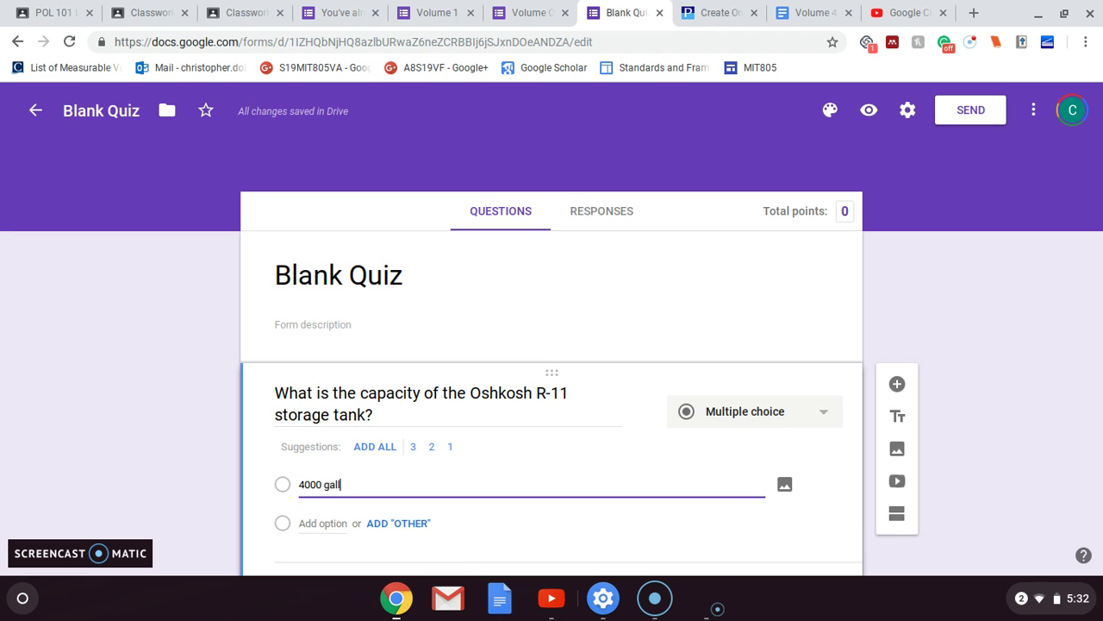
pyautogui.click(316, 523)
pyautogui.write('5000')
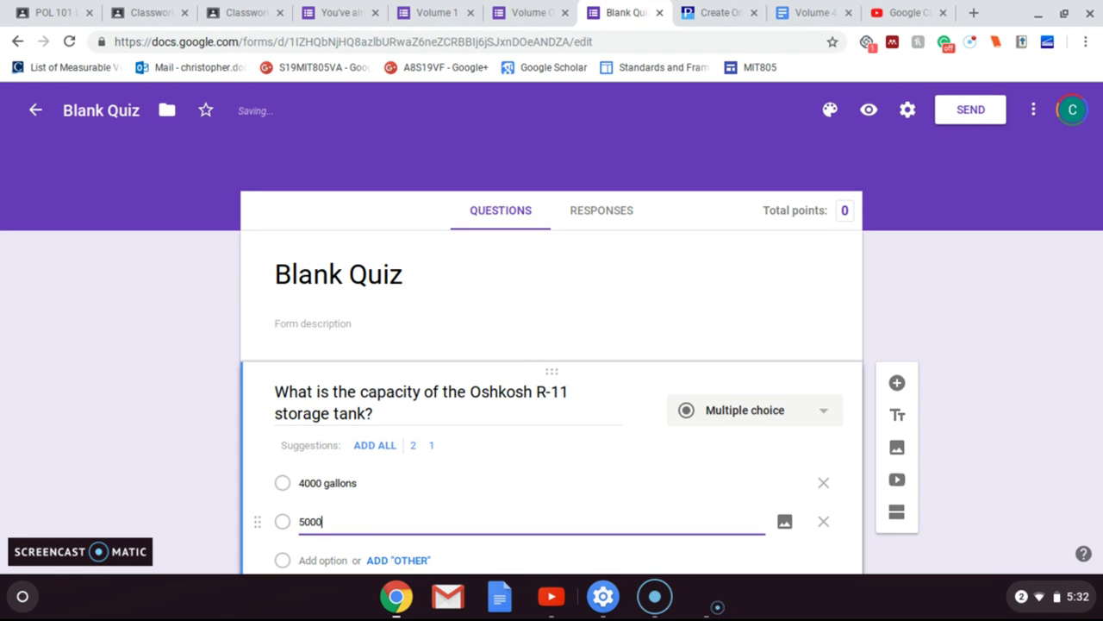
pyautogui.write(' gallons')
pyautogui.click(313, 562)
pyautogui.write('6000')
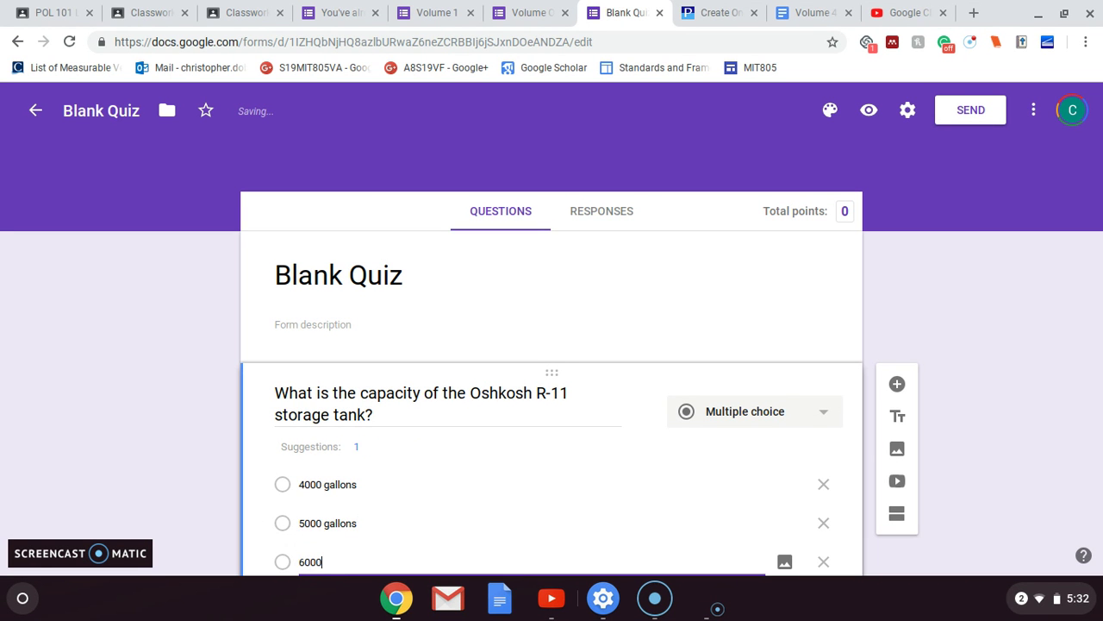
pyautogui.write(' gallons')
pyautogui.press('Return')
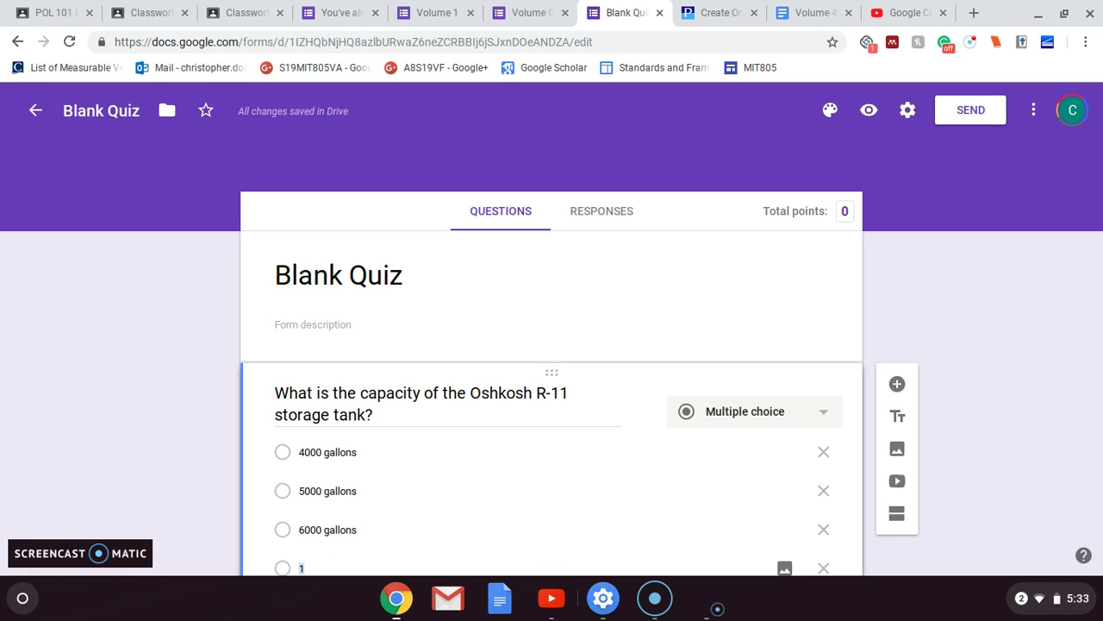
pyautogui.write('3000 gallons')
# Add seven extra placeholder answer options, Option 5 to Option 11, below 3000 gallons.
pyautogui.press('Return')
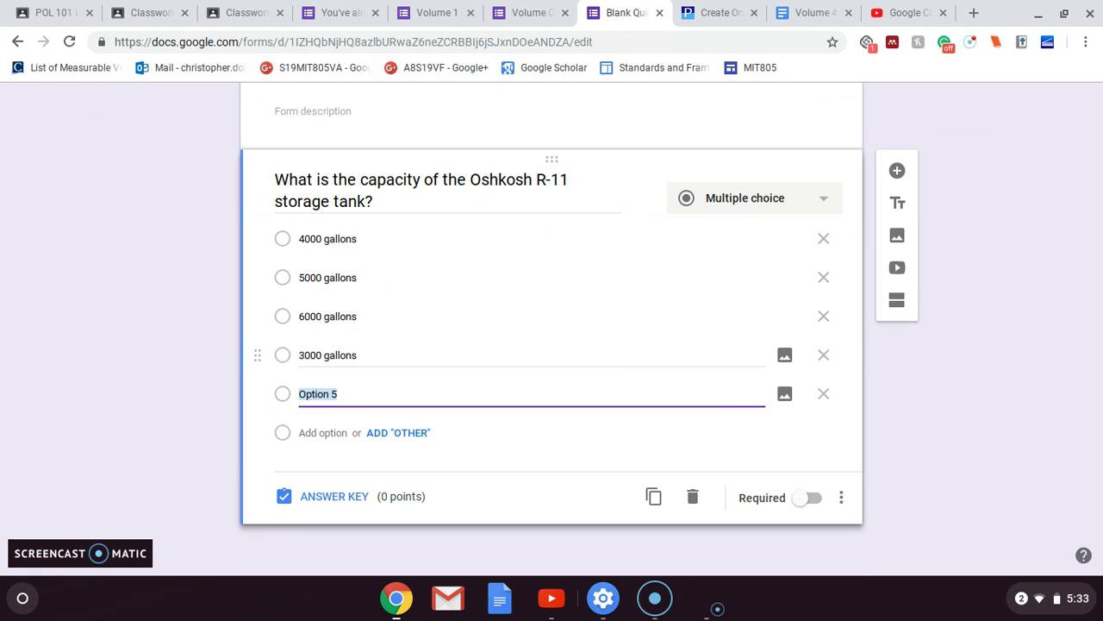
pyautogui.press('Return')
pyautogui.press('Return')
pyautogui.press('Return')
pyautogui.press('Return')
pyautogui.press('Return')
pyautogui.press('Return')
pyautogui.click(286, 315)
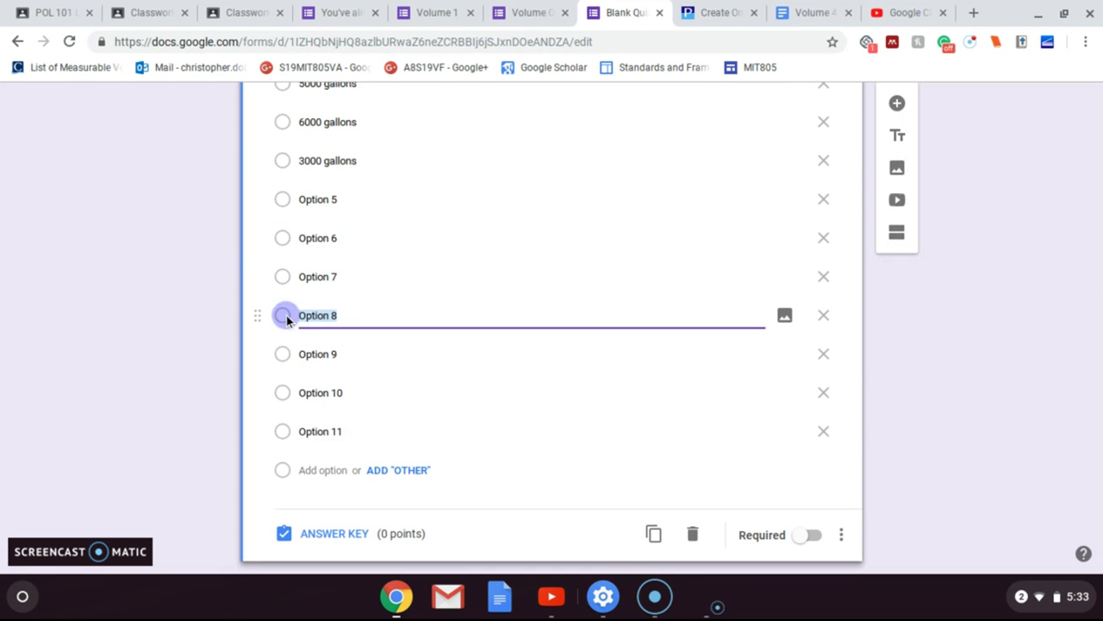
# Remove the extra placeholder options, Option 5 to Option 11, from the storage tank question.
pyautogui.click(824, 412)
pyautogui.click(825, 385)
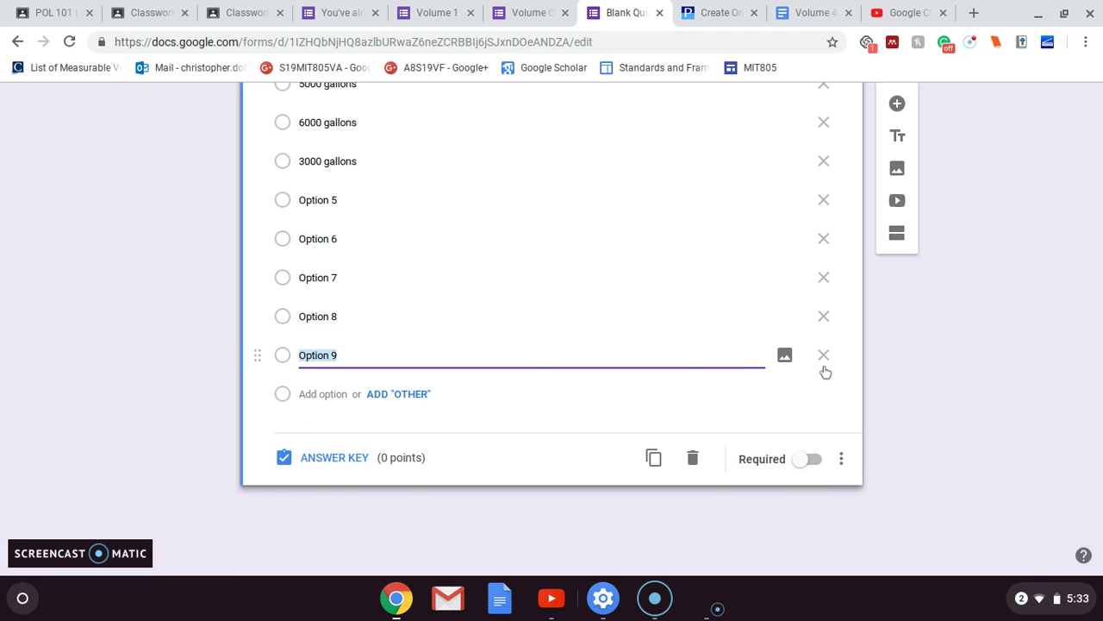
pyautogui.click(825, 369)
pyautogui.click(824, 328)
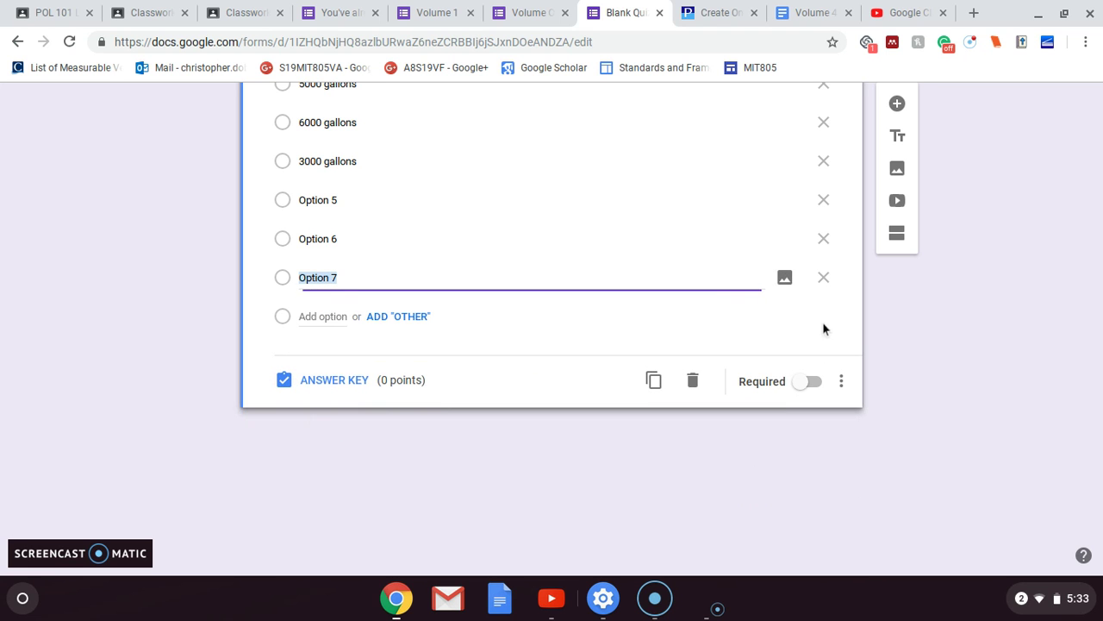
pyautogui.click(827, 278)
pyautogui.click(824, 238)
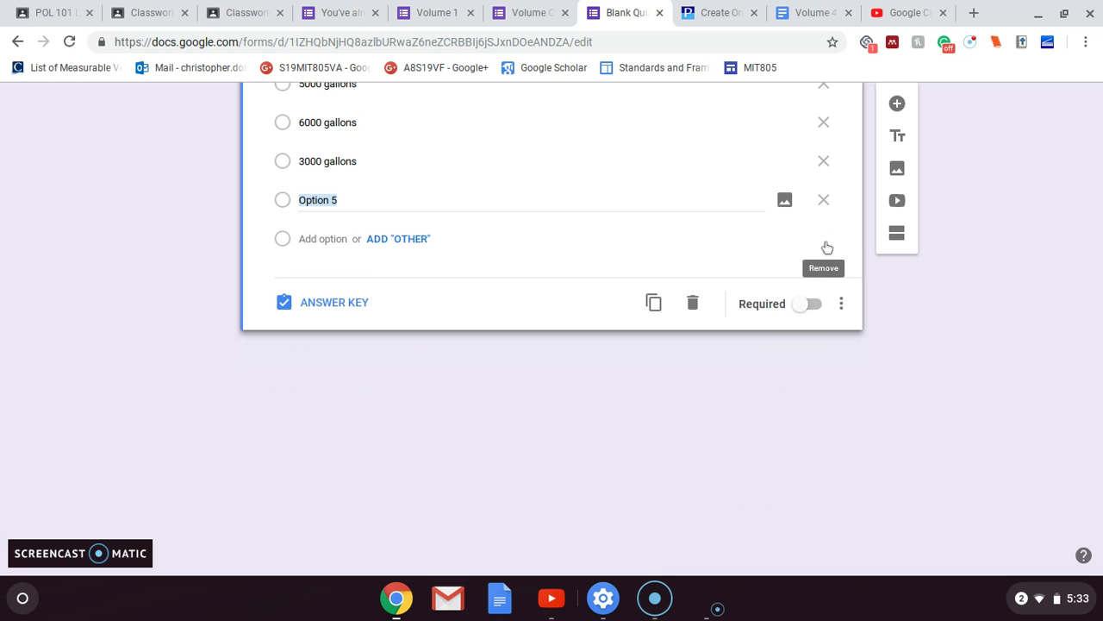
pyautogui.click(823, 204)
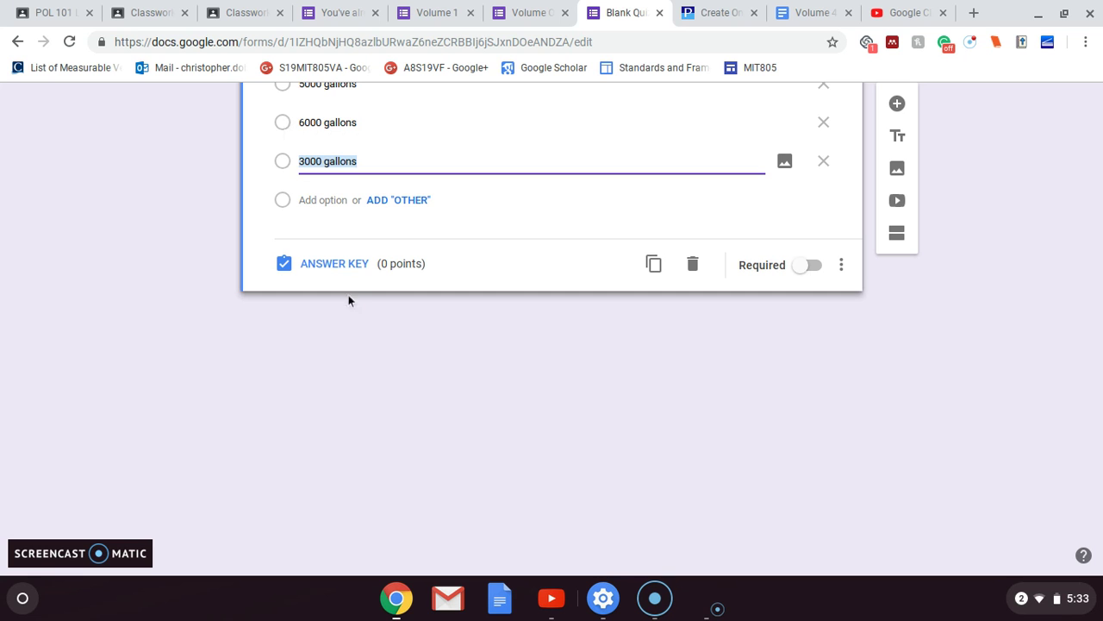
# Mark 6000 gallons as the correct answer in the storage tank question's answer key.
pyautogui.click(345, 265)
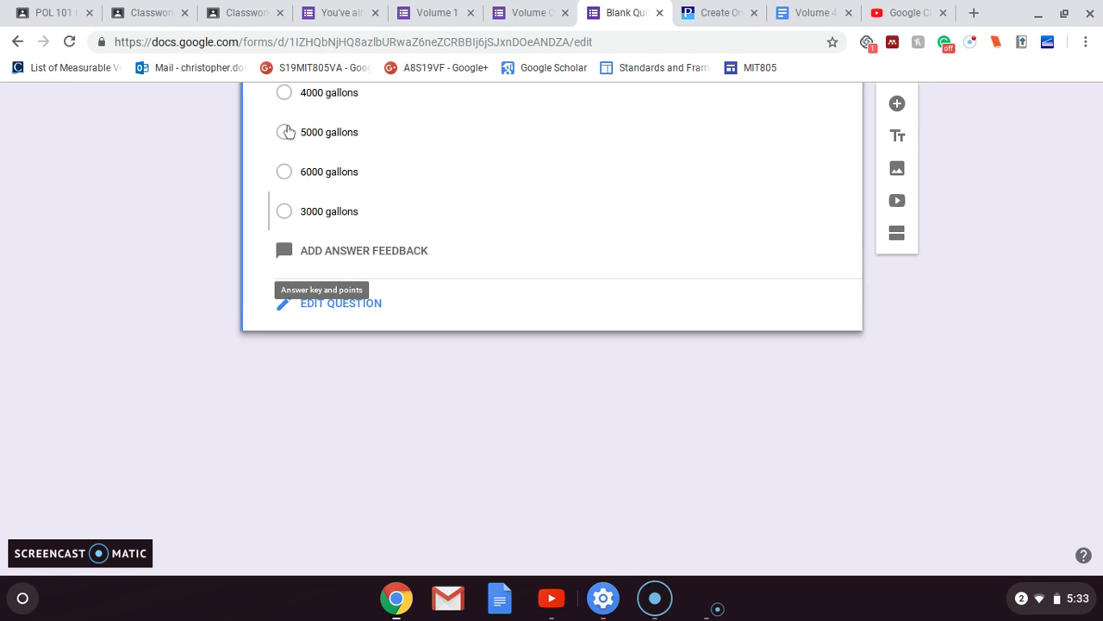
pyautogui.scroll(3, 284, 168)
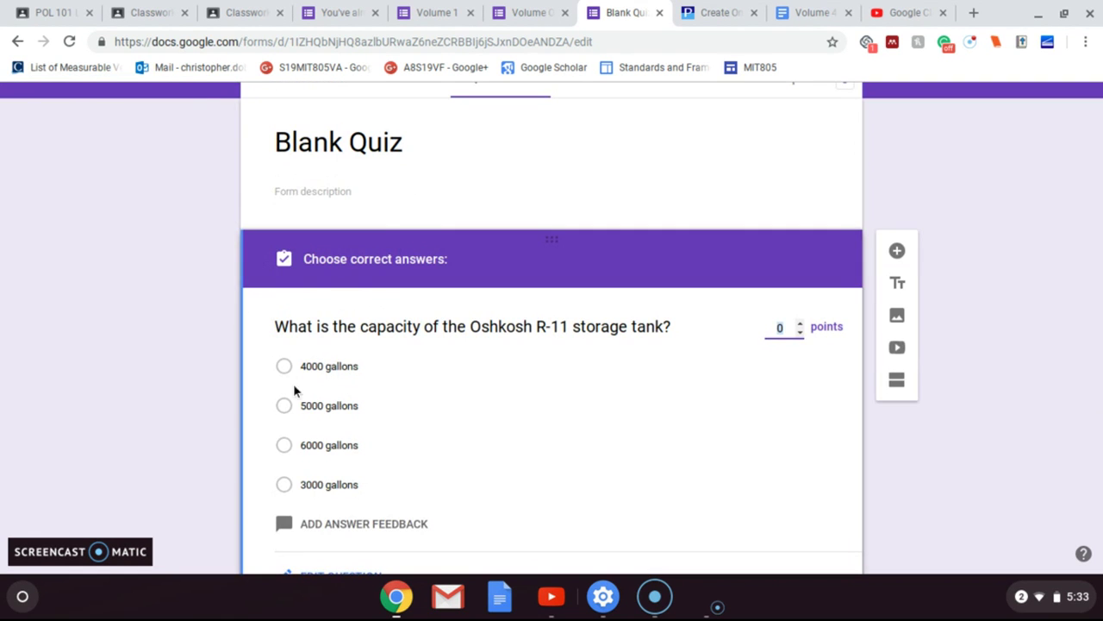
pyautogui.click(284, 445)
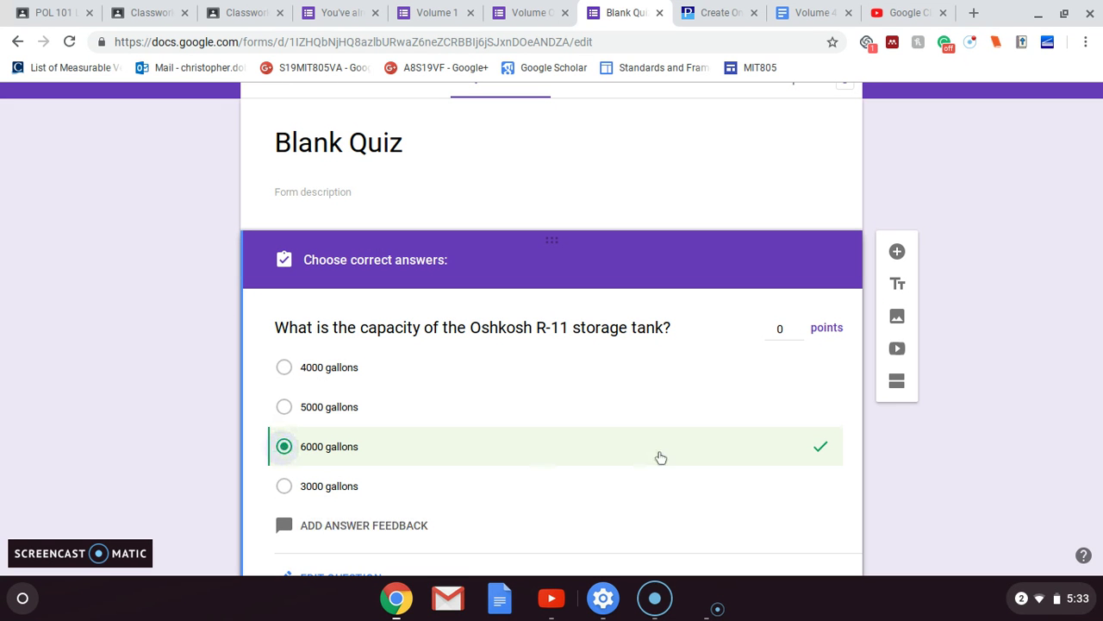
pyautogui.scroll(-1, 953, 456)
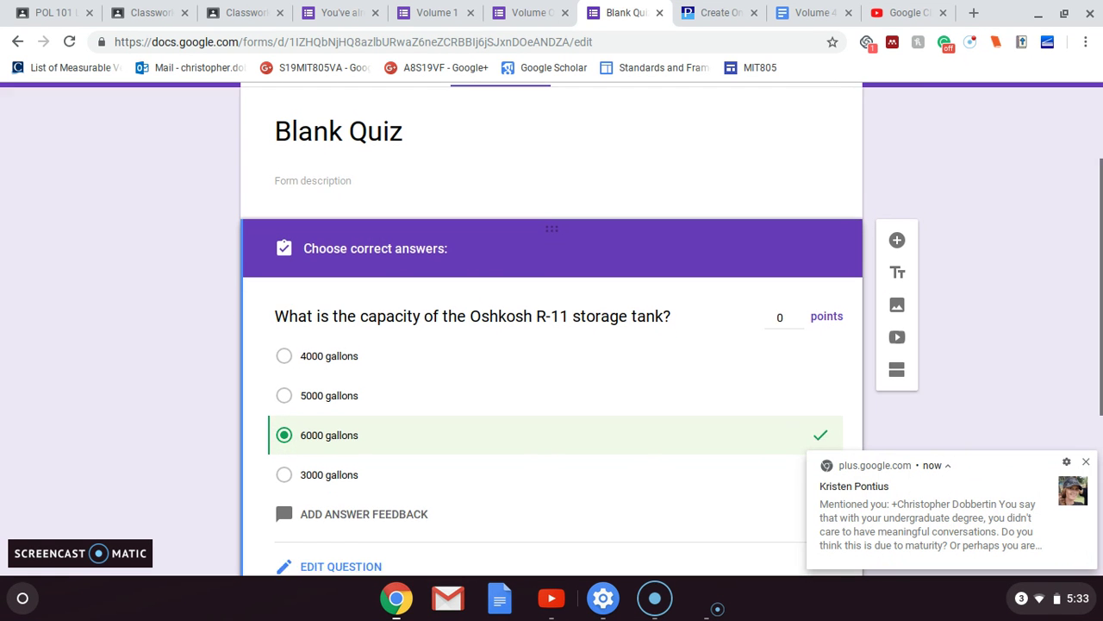
pyautogui.scroll(-2, 488, 413)
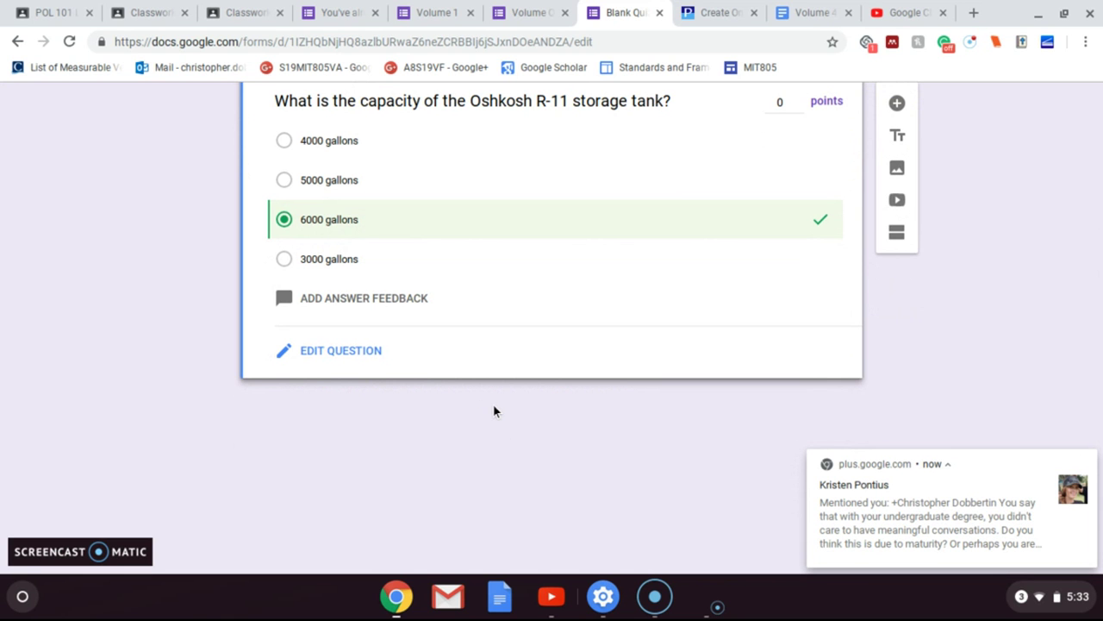
# Add another multiple-choice question asking "The engine on the Oshkosh R-11 can operate on all of the following fuels except", copied from the Volume 4 document.
pyautogui.scroll(2, 493, 411)
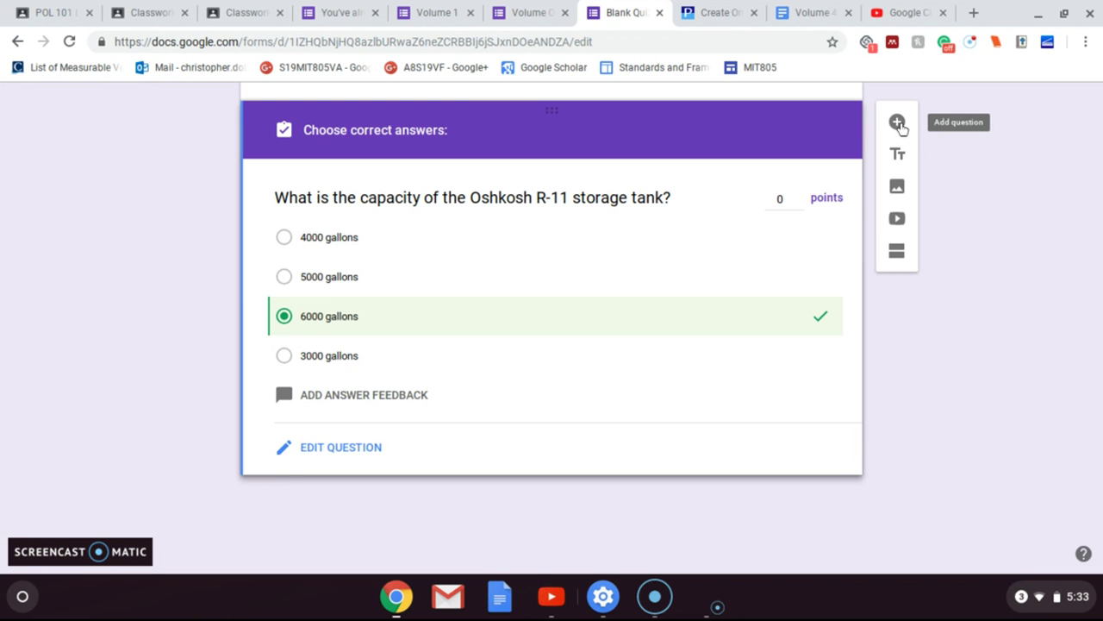
pyautogui.click(897, 123)
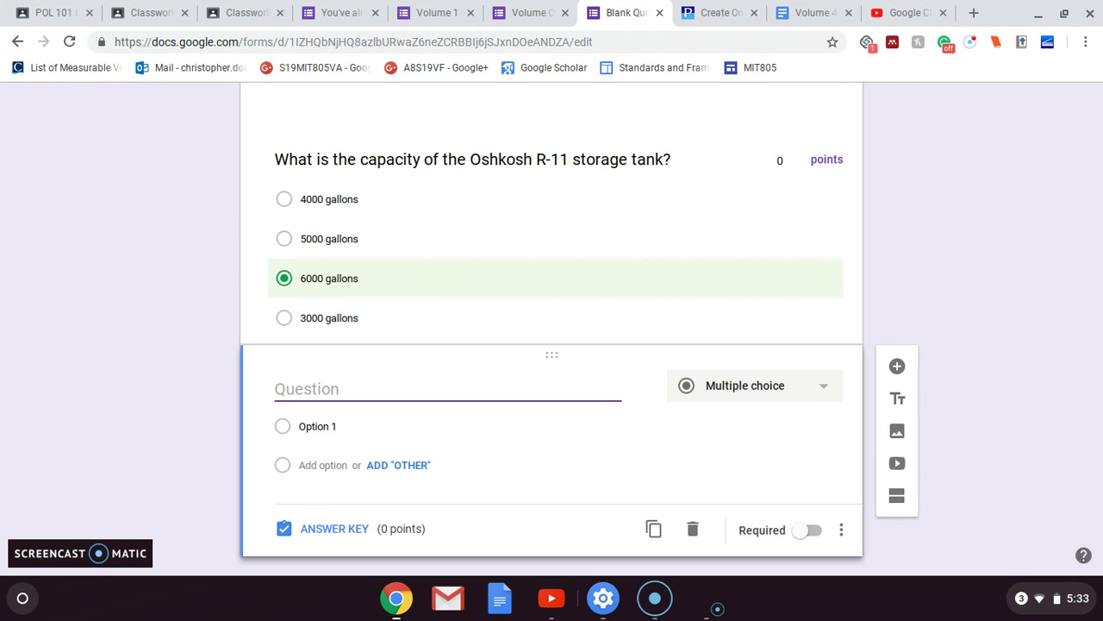
pyautogui.click(810, 12)
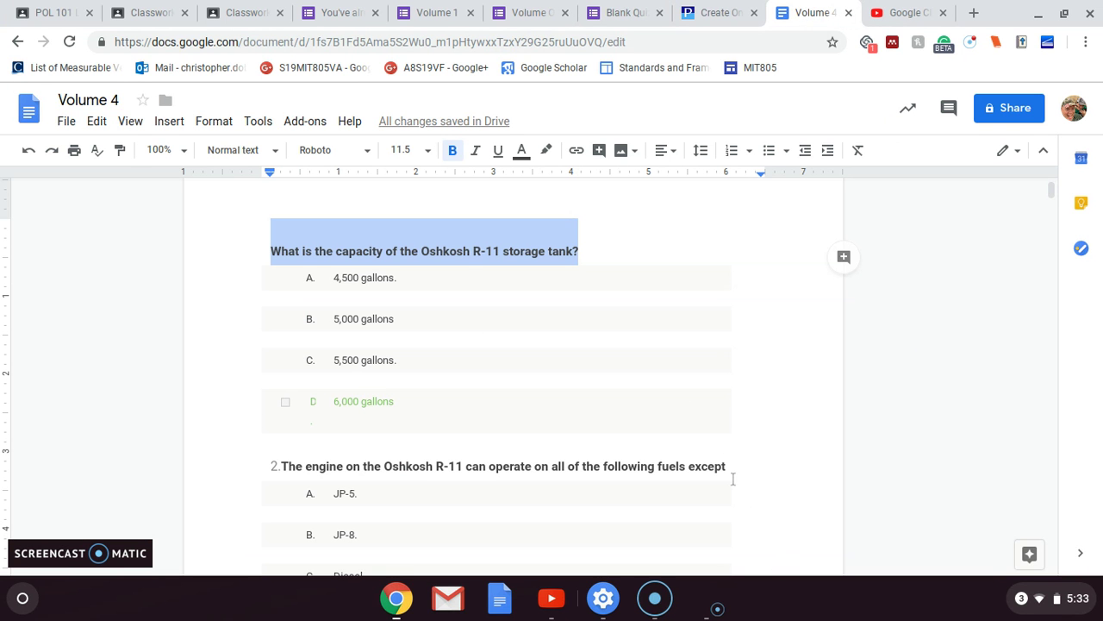
pyautogui.moveTo(732, 465); pyautogui.dragTo(283, 466)
pyautogui.hotkey('ctrl', 'c')
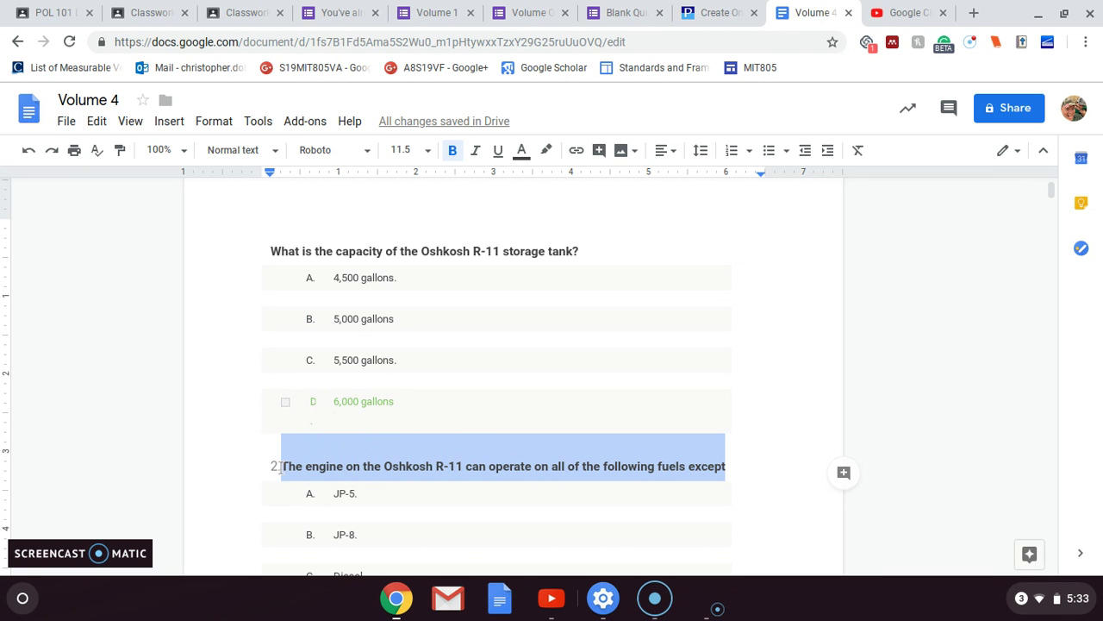
pyautogui.click(604, 16)
pyautogui.click(377, 384)
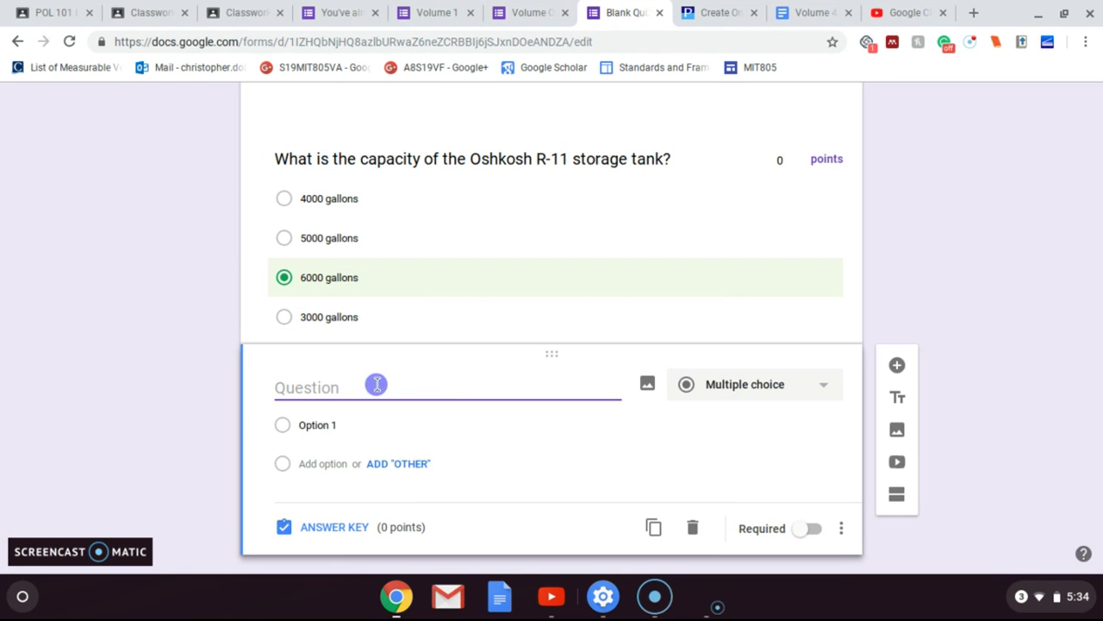
pyautogui.hotkey('ctrl', 'v')
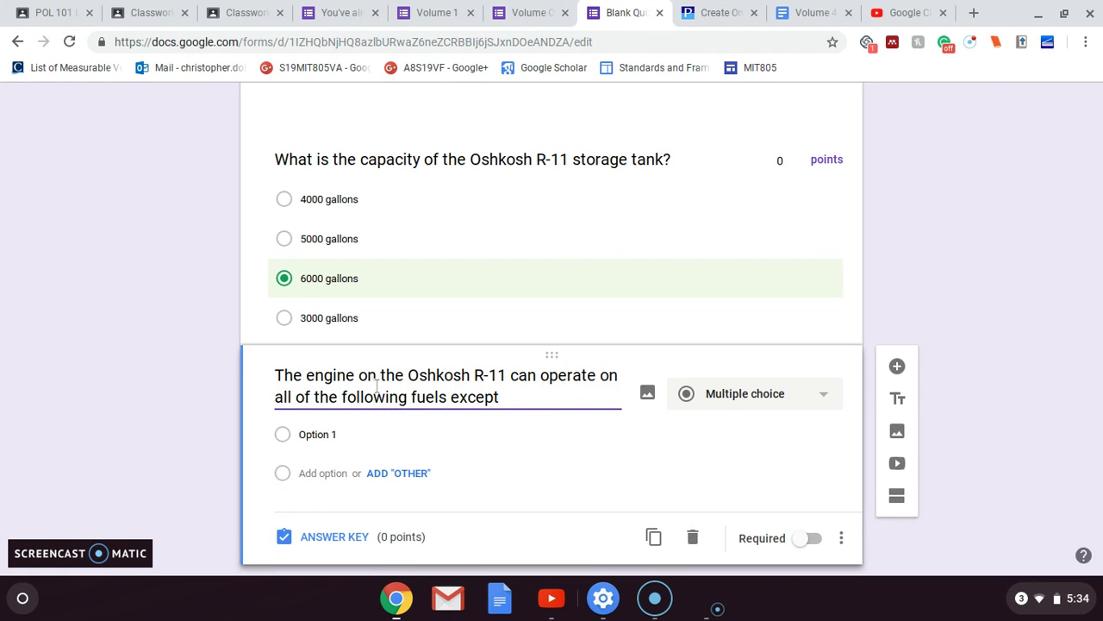
pyautogui.click(353, 434)
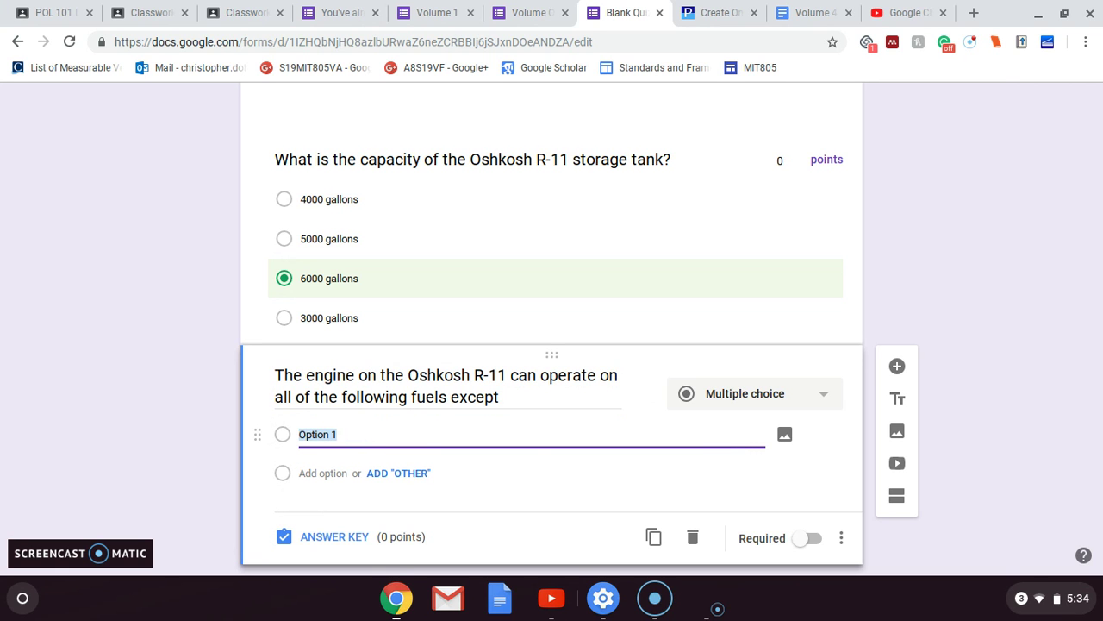
pyautogui.click(1071, 313)
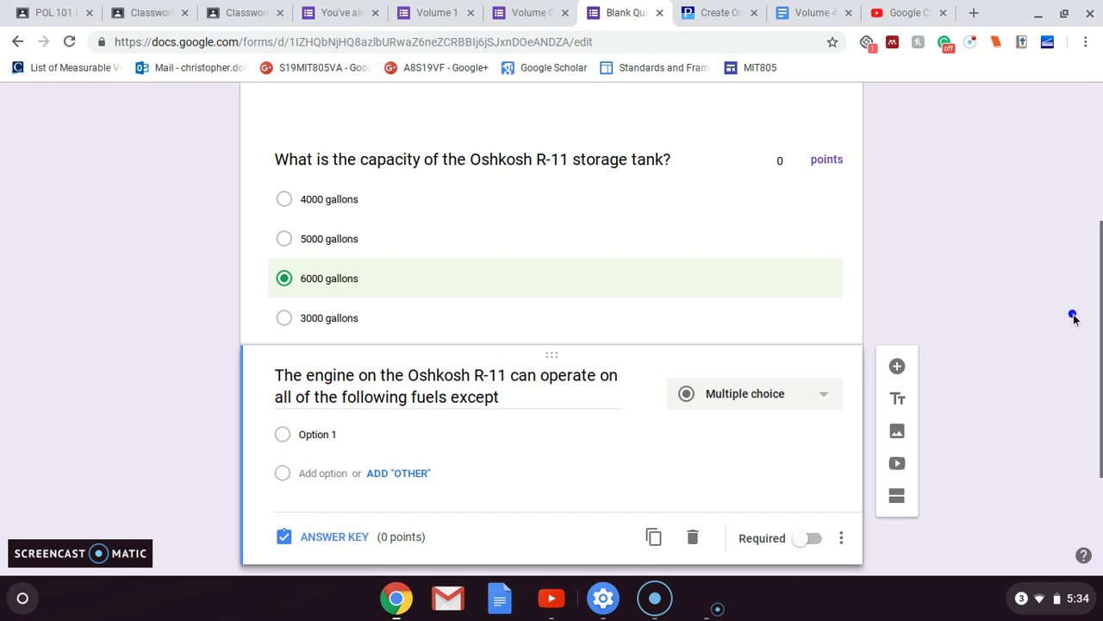
# Rename the Blank Quiz form file as Practice 2.
pyautogui.scroll(3, 219, 286)
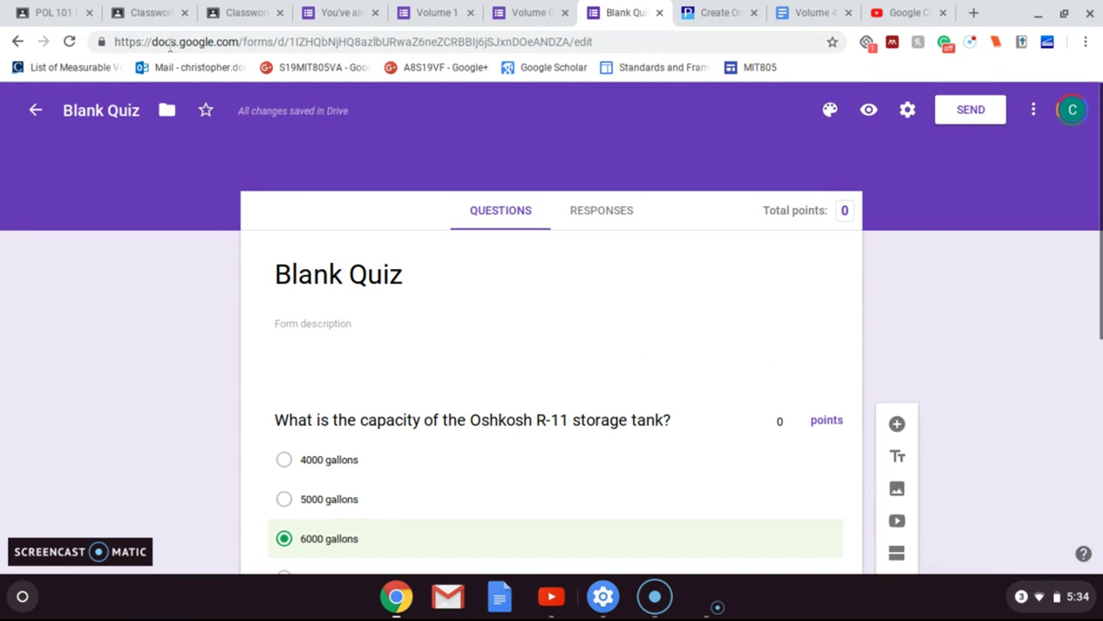
pyautogui.click(142, 108)
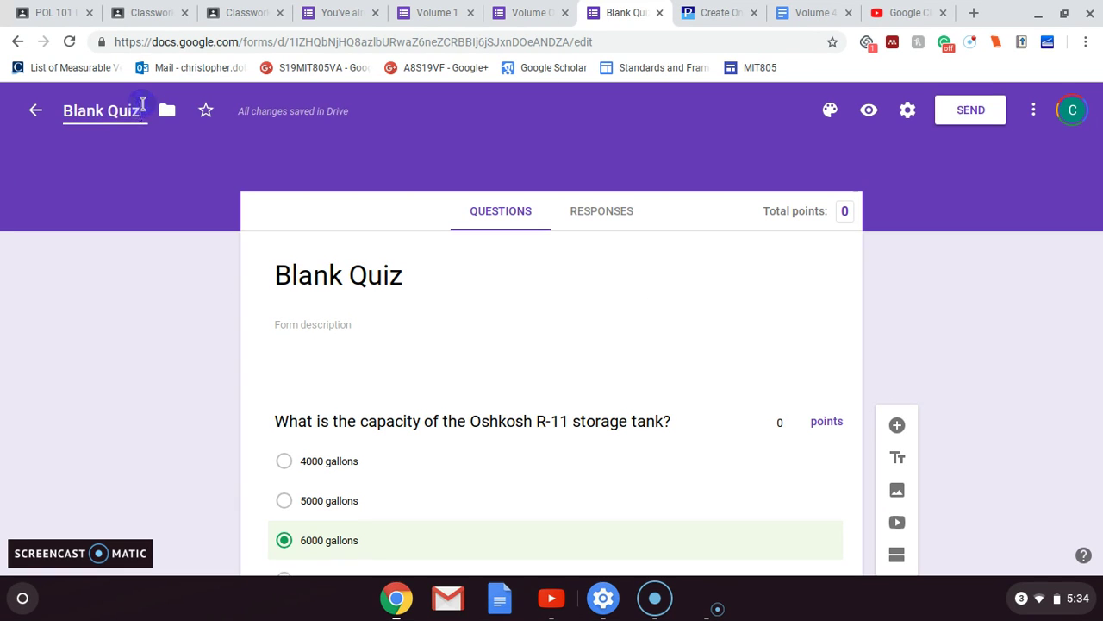
pyautogui.press('BackSpace')
pyautogui.press('BackSpace')
pyautogui.press('BackSpace')
pyautogui.press('BackSpace')
pyautogui.press('BackSpace')
pyautogui.press('BackSpace')
pyautogui.press('BackSpace')
pyautogui.press('BackSpace')
pyautogui.press('BackSpace')
pyautogui.press('BackSpace')
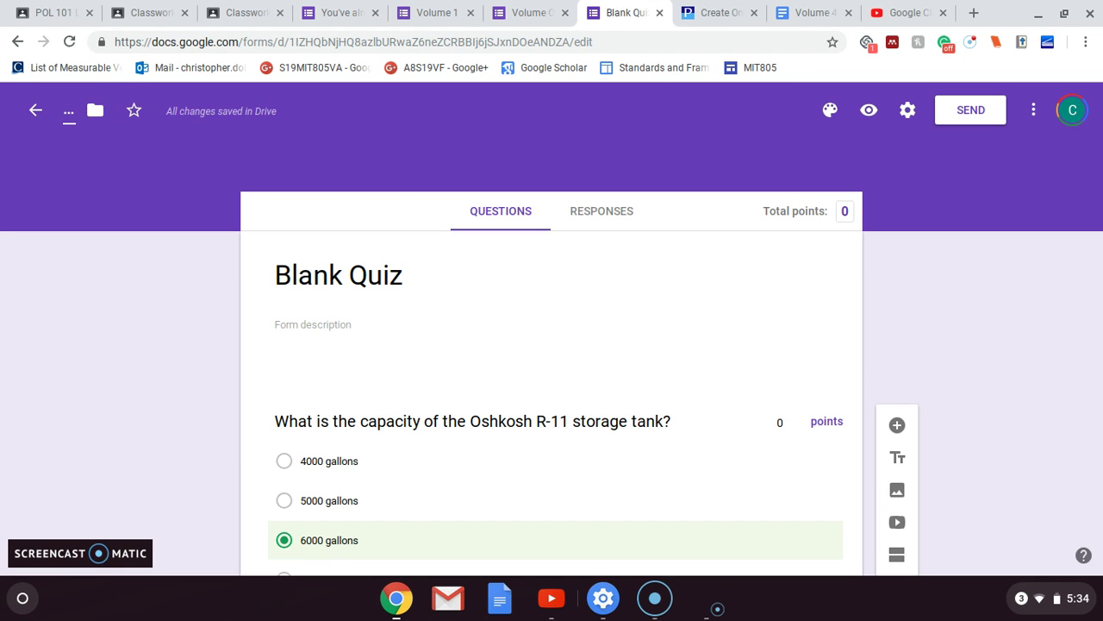
pyautogui.write('Practi')
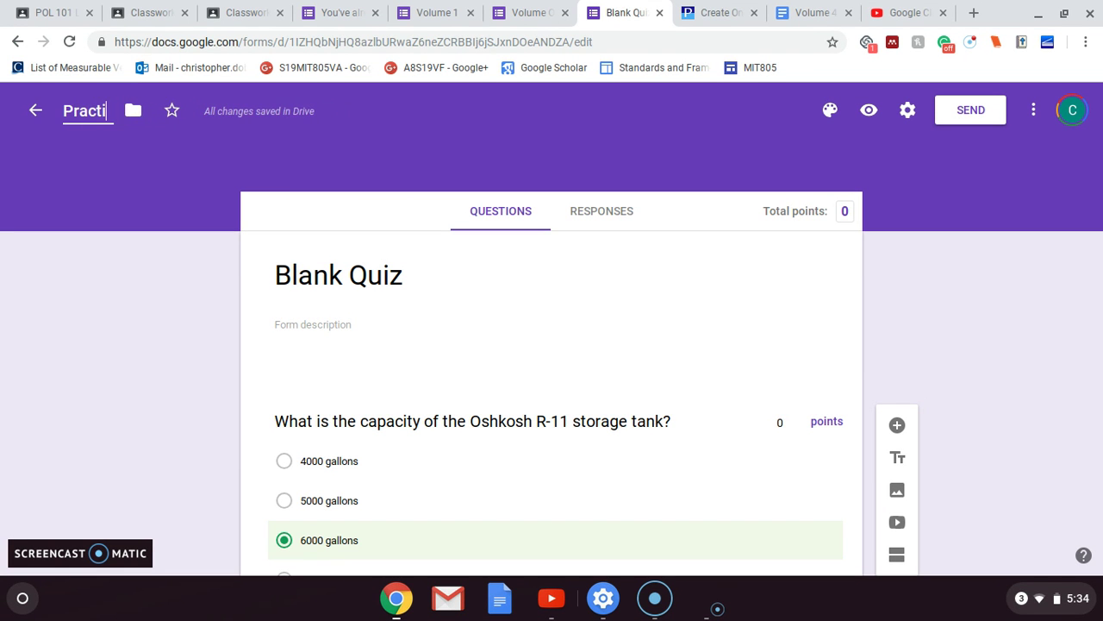
pyautogui.write('ce 2')
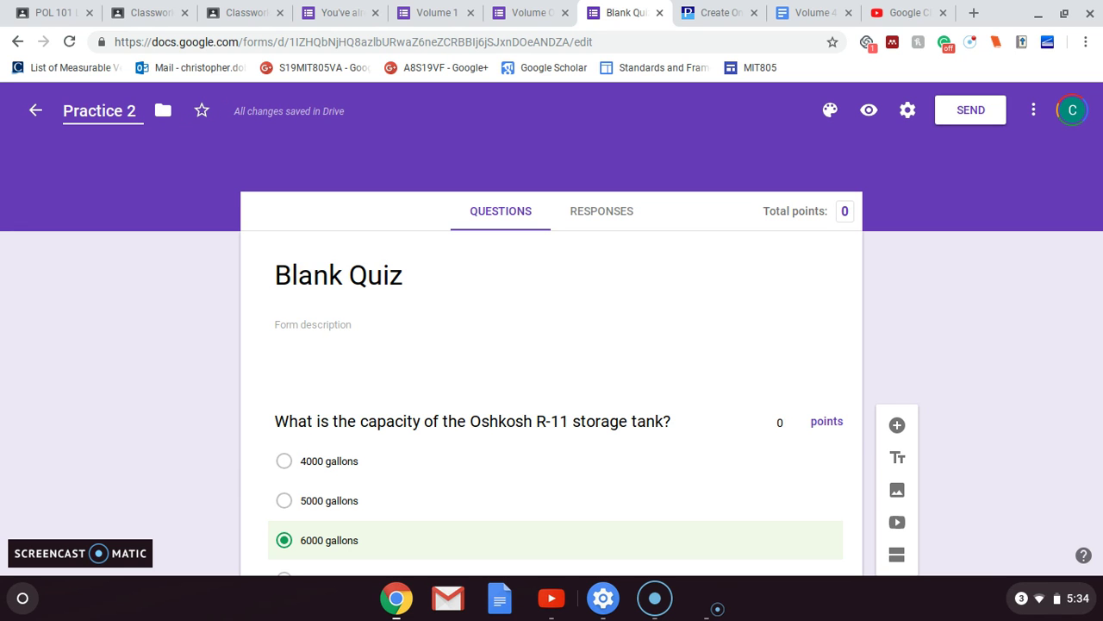
pyautogui.press('Tab')
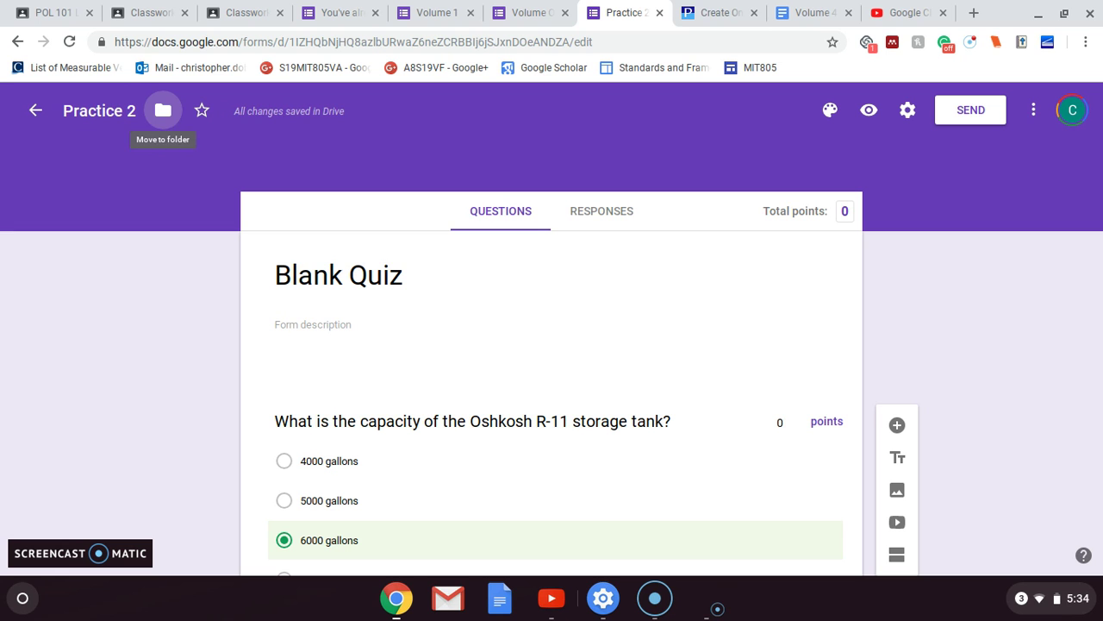
# Change the title heading inside the form to Practice 2.
pyautogui.tripleClick(392, 274)
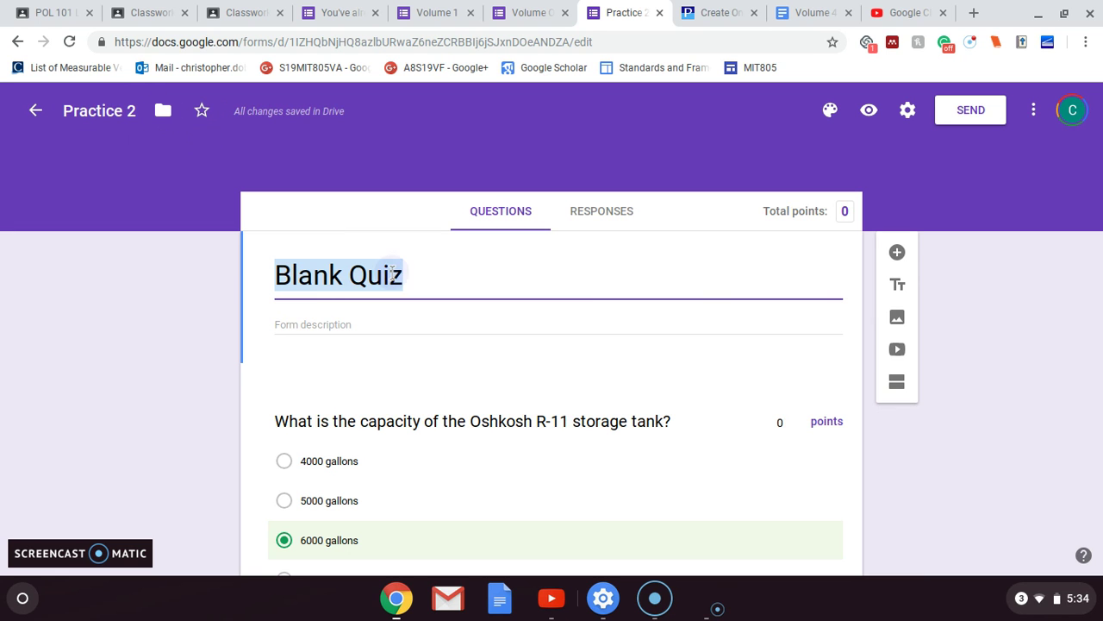
pyautogui.press('Right')
pyautogui.press('BackSpace')
pyautogui.press('BackSpace')
pyautogui.press('BackSpace')
pyautogui.press('BackSpace')
pyautogui.press('BackSpace')
pyautogui.press('BackSpace')
pyautogui.press('BackSpace')
pyautogui.press('BackSpace')
pyautogui.press('BackSpace')
pyautogui.press('BackSpace')
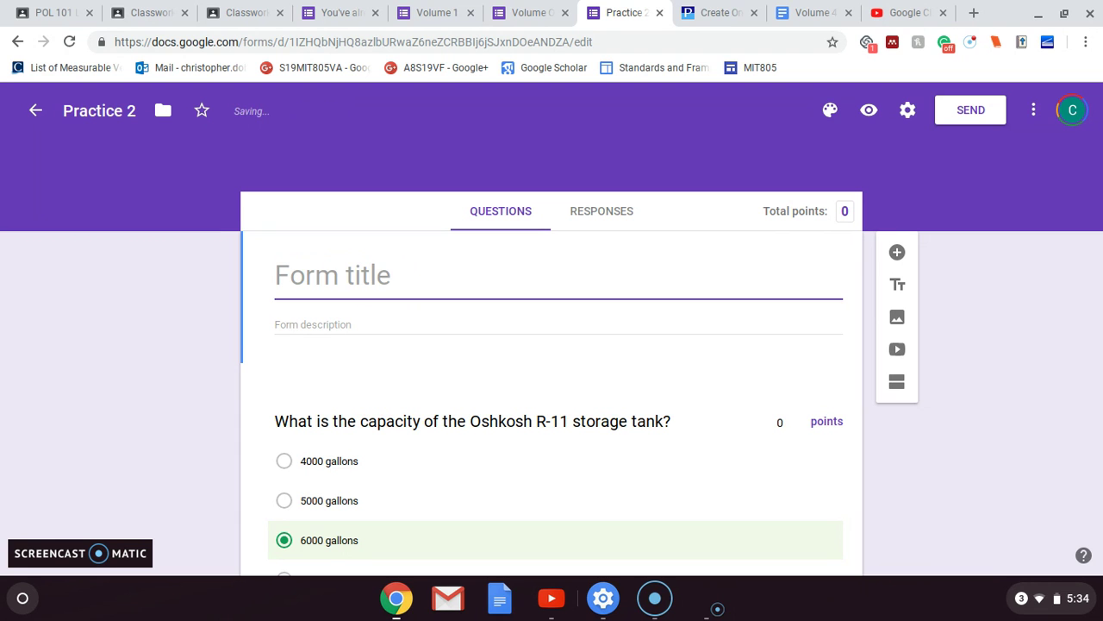
pyautogui.write('Practice ')
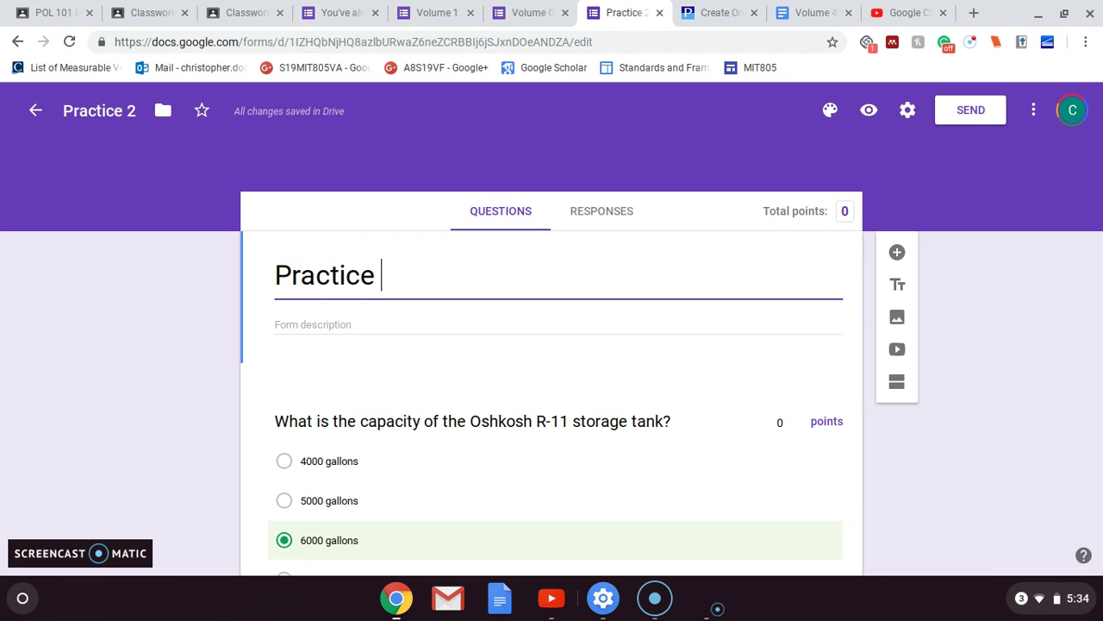
pyautogui.write('2')
# Switch to Google Classroom under the teacher account and start a new quiz assignment in the POL 101 class.
pyautogui.click(231, 11)
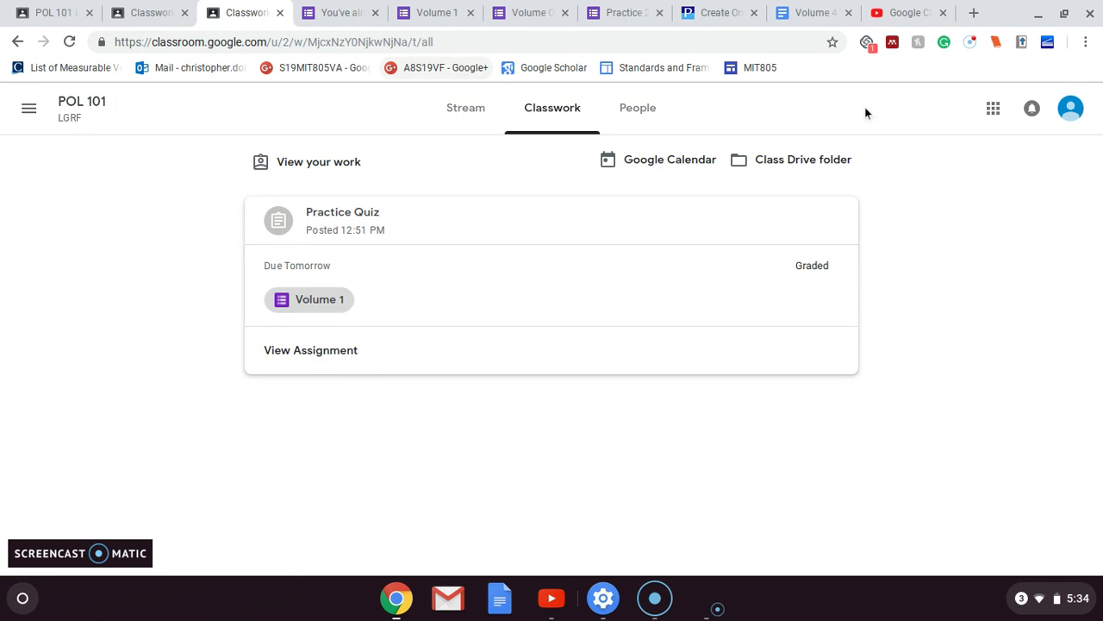
pyautogui.click(1070, 111)
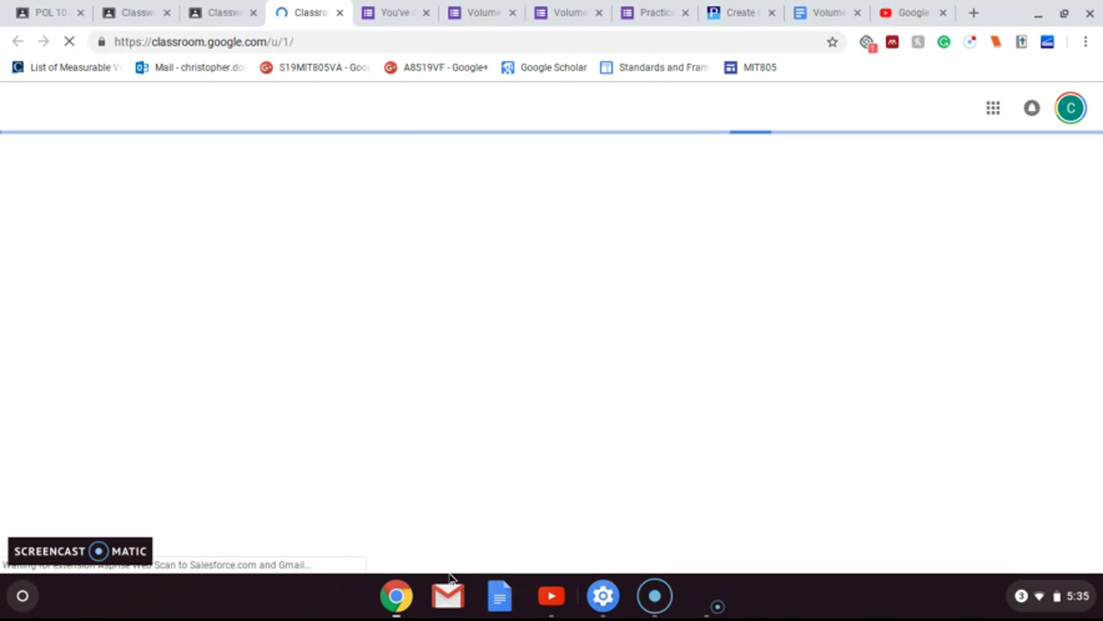
pyautogui.click(311, 165)
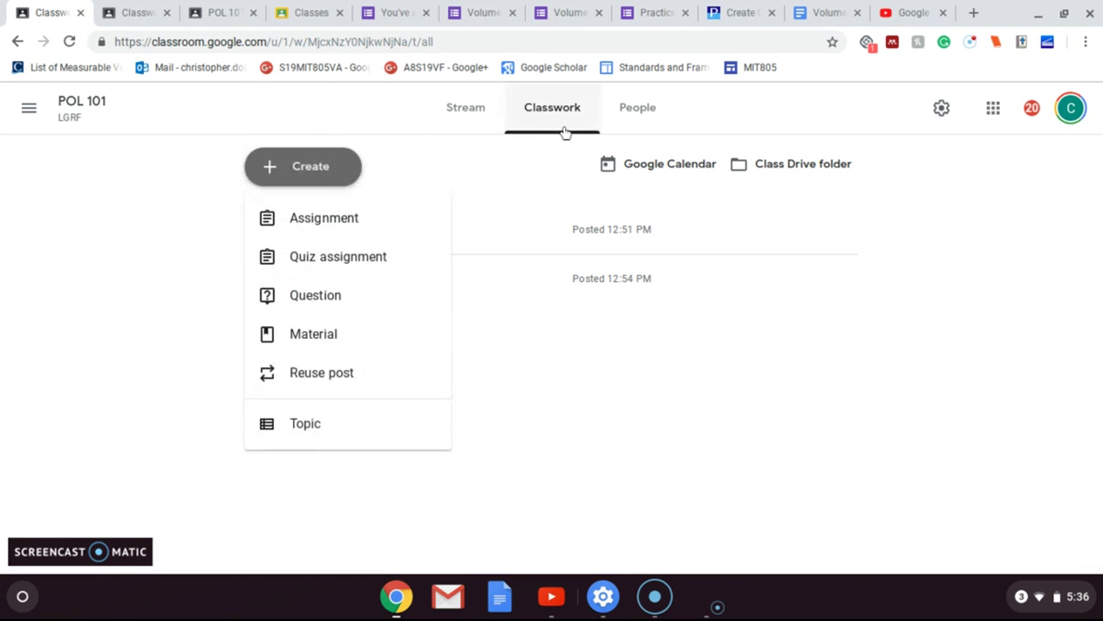
pyautogui.click(326, 257)
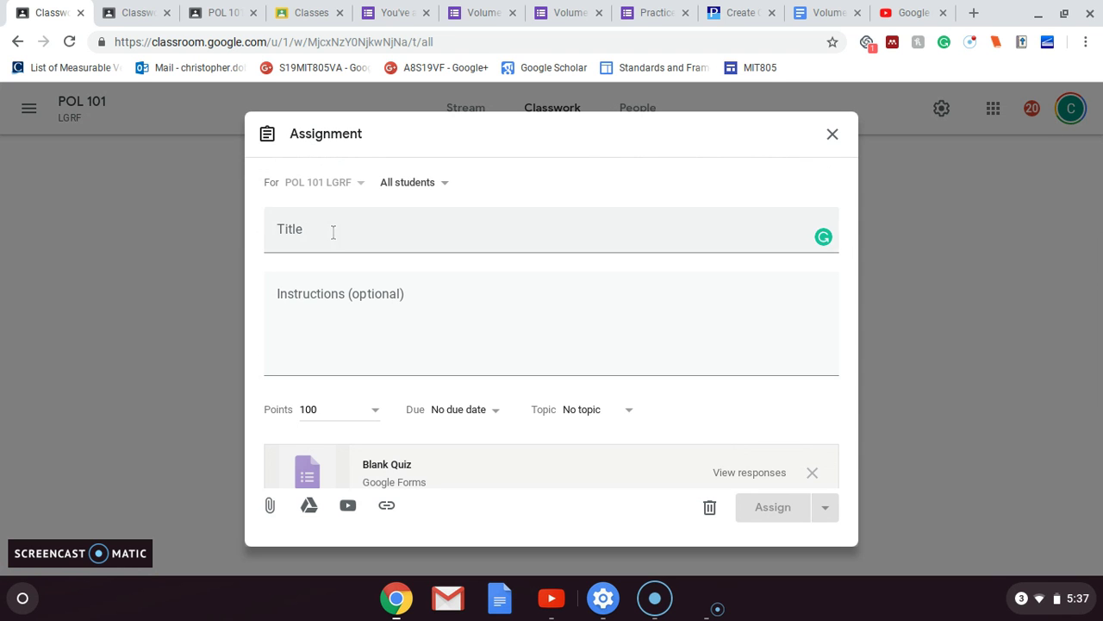
# Title the assignment Practice #2 and leave its instructions empty.
pyautogui.click(446, 229)
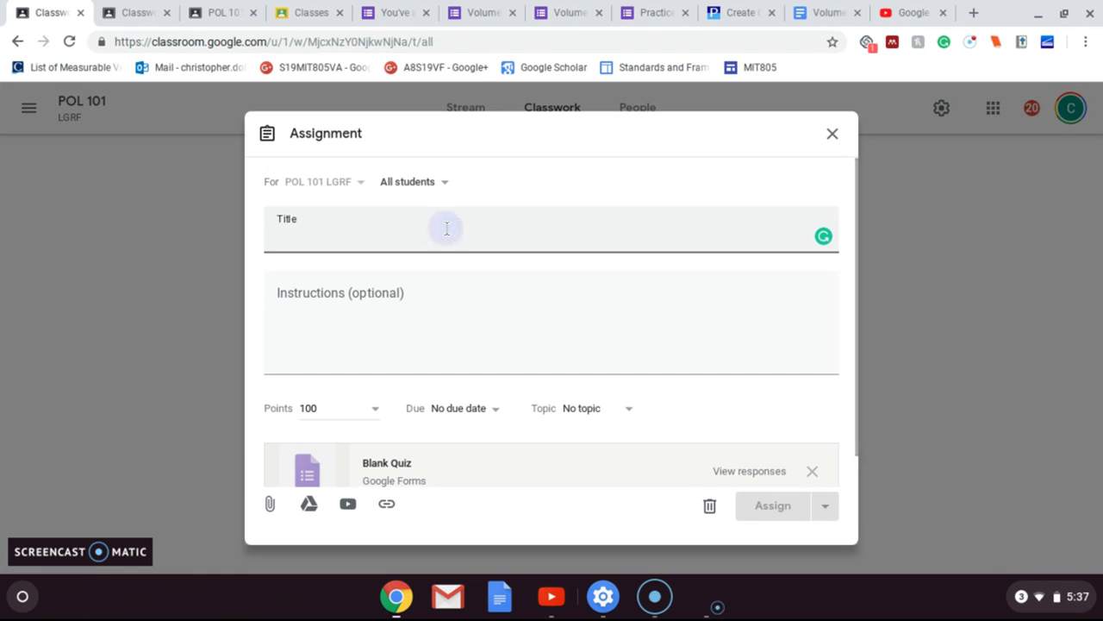
pyautogui.write('Prca')
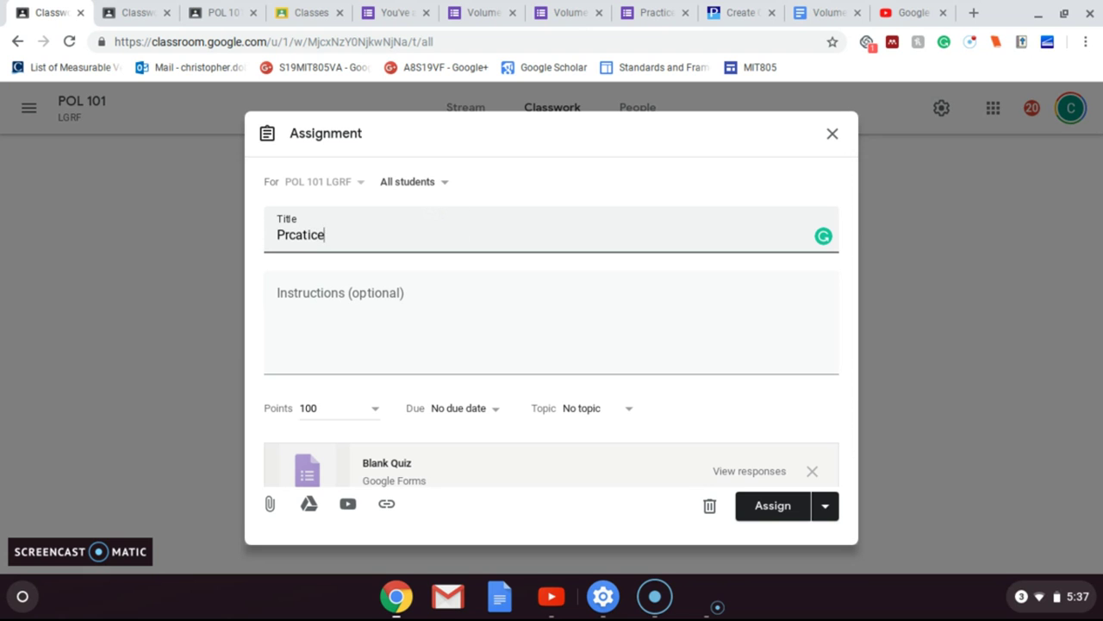
pyautogui.write('tic')
pyautogui.press('BackSpace')
pyautogui.press('BackSpace')
pyautogui.press('BackSpace')
pyautogui.press('BackSpace')
pyautogui.press('BackSpace')
pyautogui.write('a')
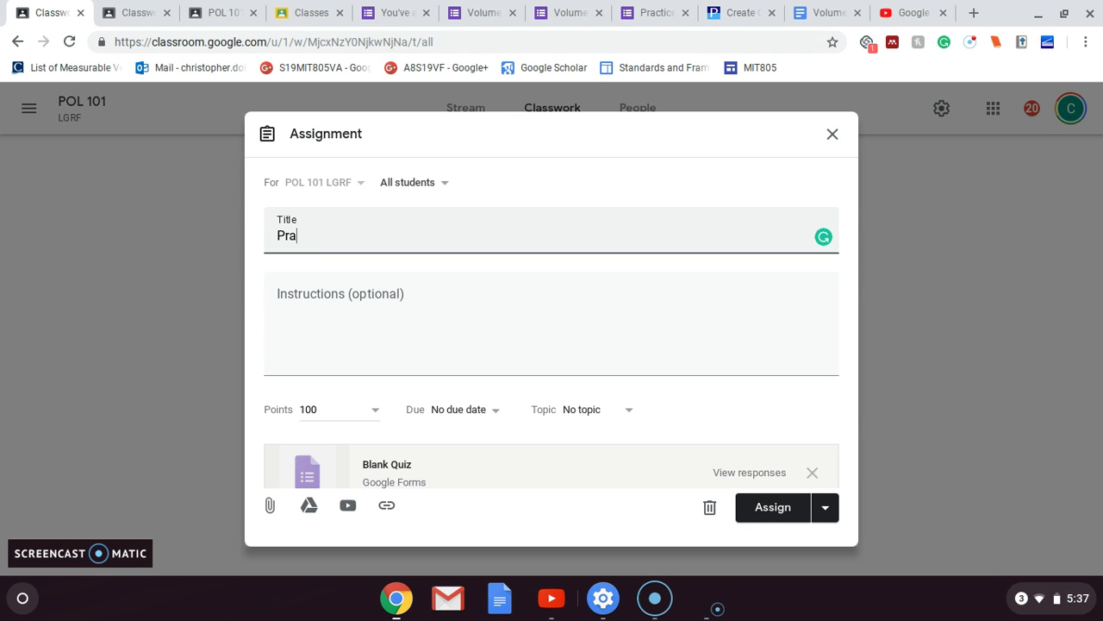
pyautogui.write('ctice #2')
pyautogui.click(432, 322)
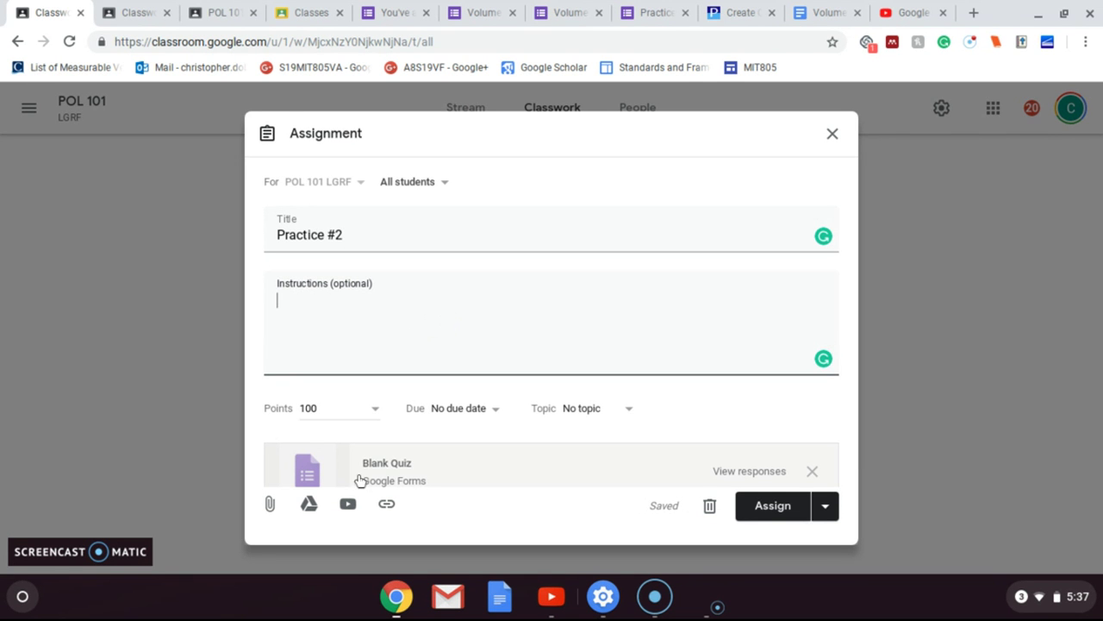
# Set the assignment to 2 points with a due date of Feb 26, 2019 at 11:59 PM.
pyautogui.click(376, 410)
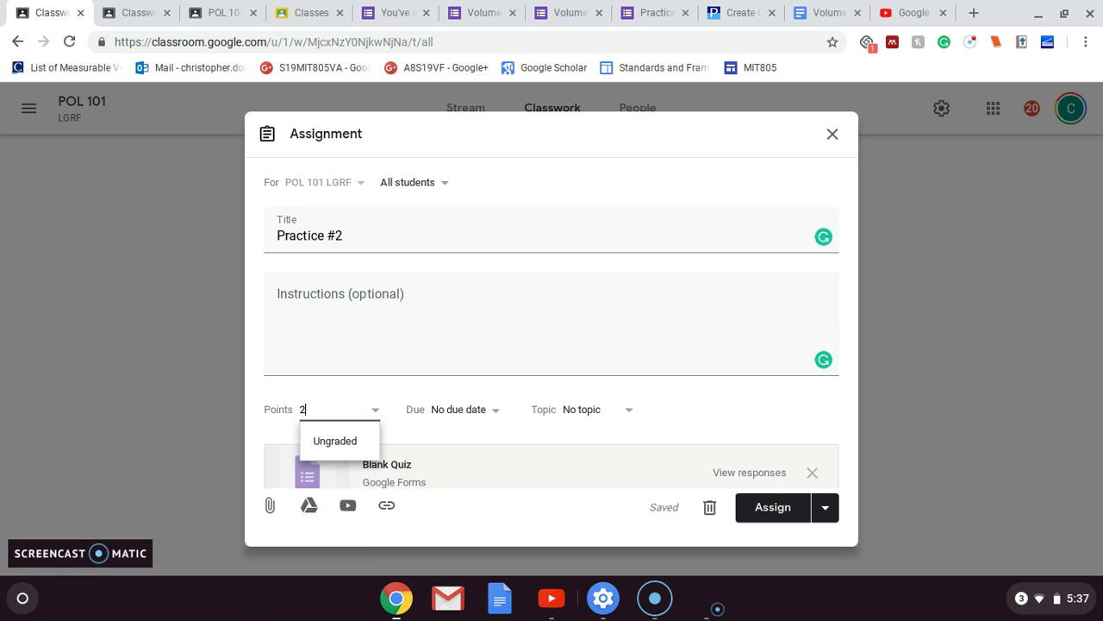
pyautogui.click(499, 410)
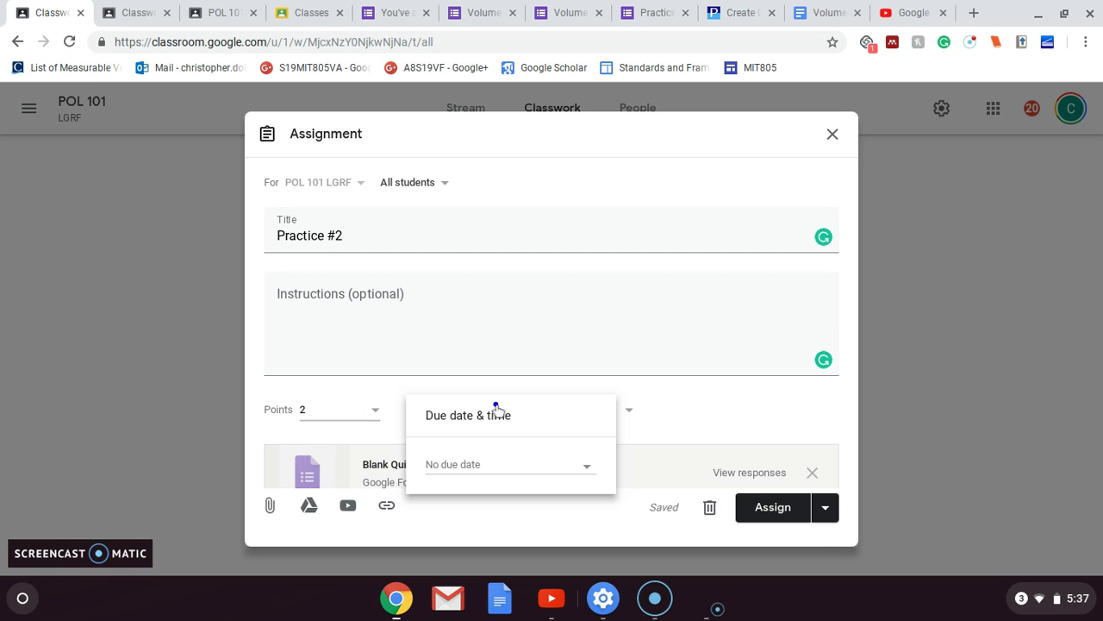
pyautogui.click(546, 472)
pyautogui.click(495, 554)
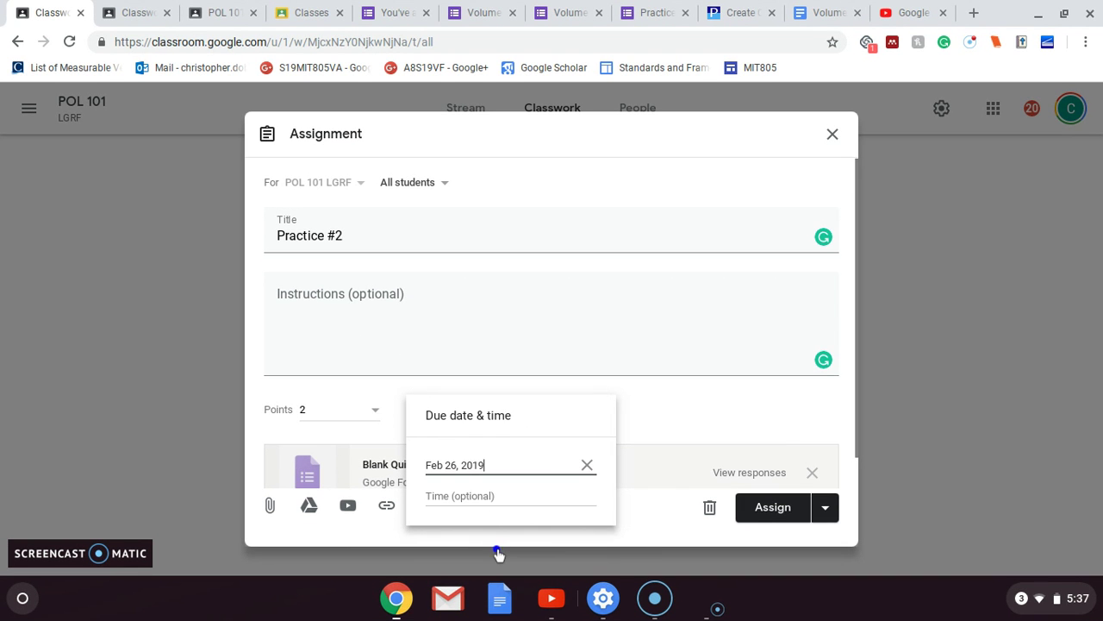
pyautogui.click(571, 498)
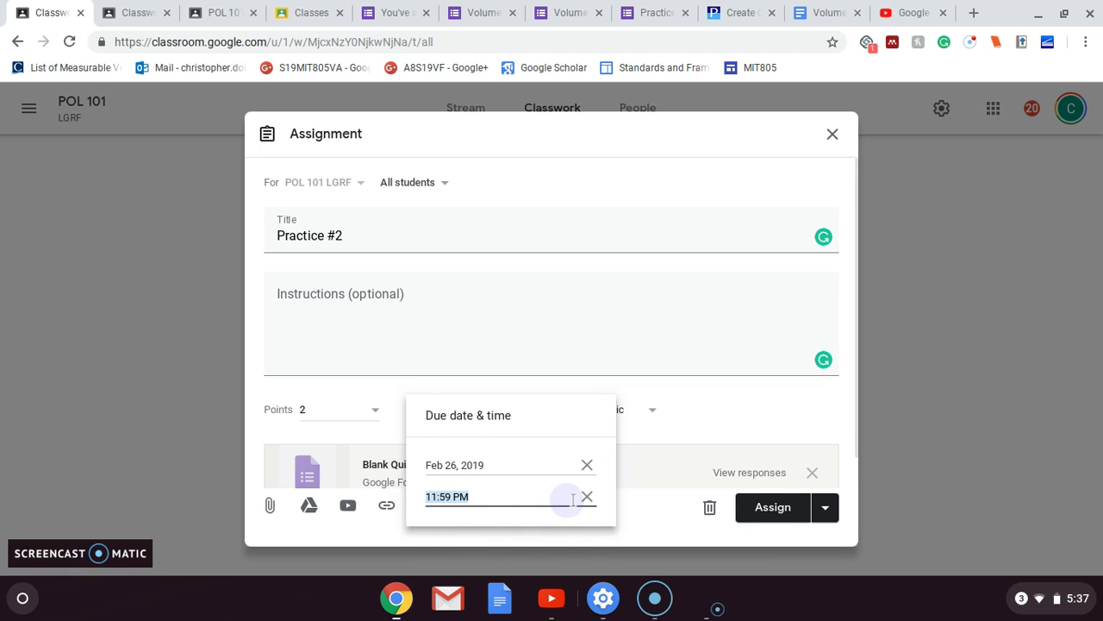
pyautogui.click(683, 522)
# Replace the attached Blank Quiz with the Practice 2 form from Google Drive and assign it to all students.
pyautogui.click(812, 473)
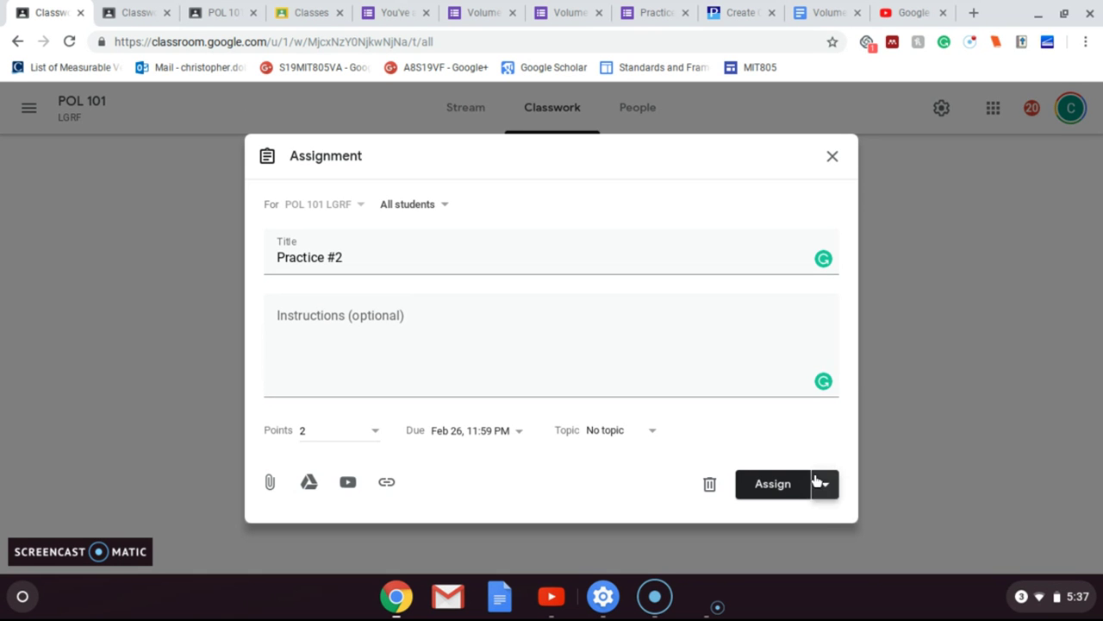
pyautogui.click(309, 484)
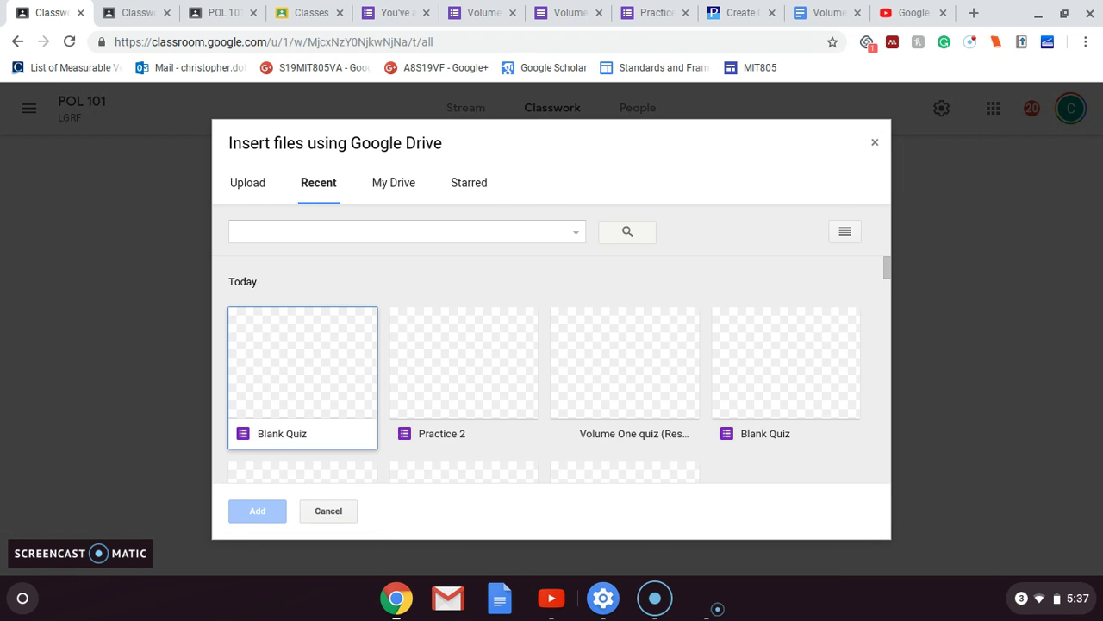
pyautogui.click(447, 382)
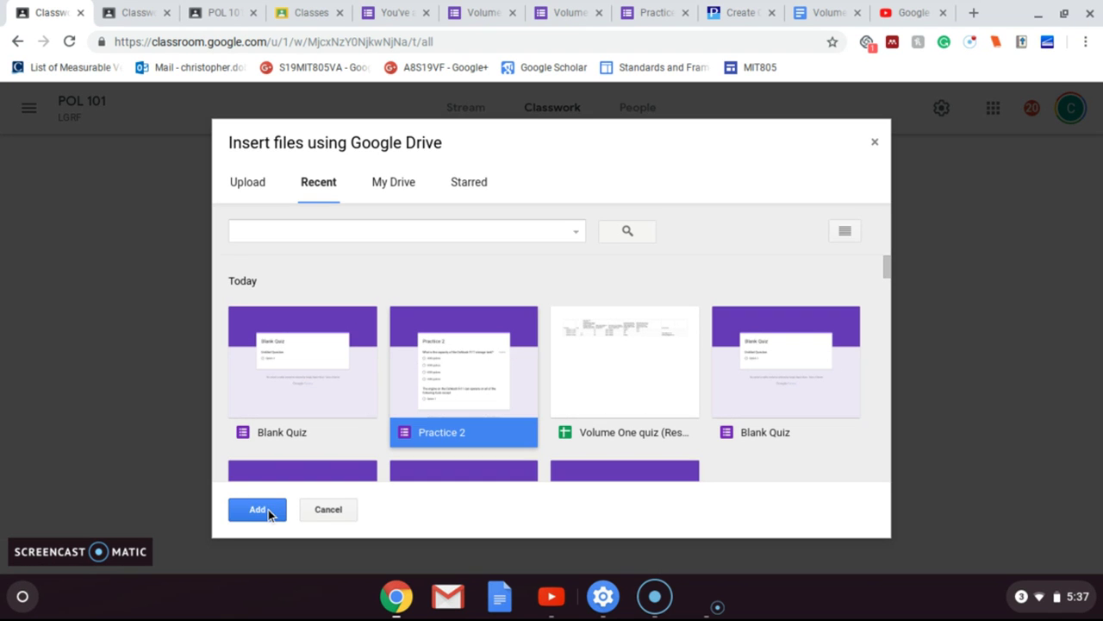
pyautogui.click(257, 510)
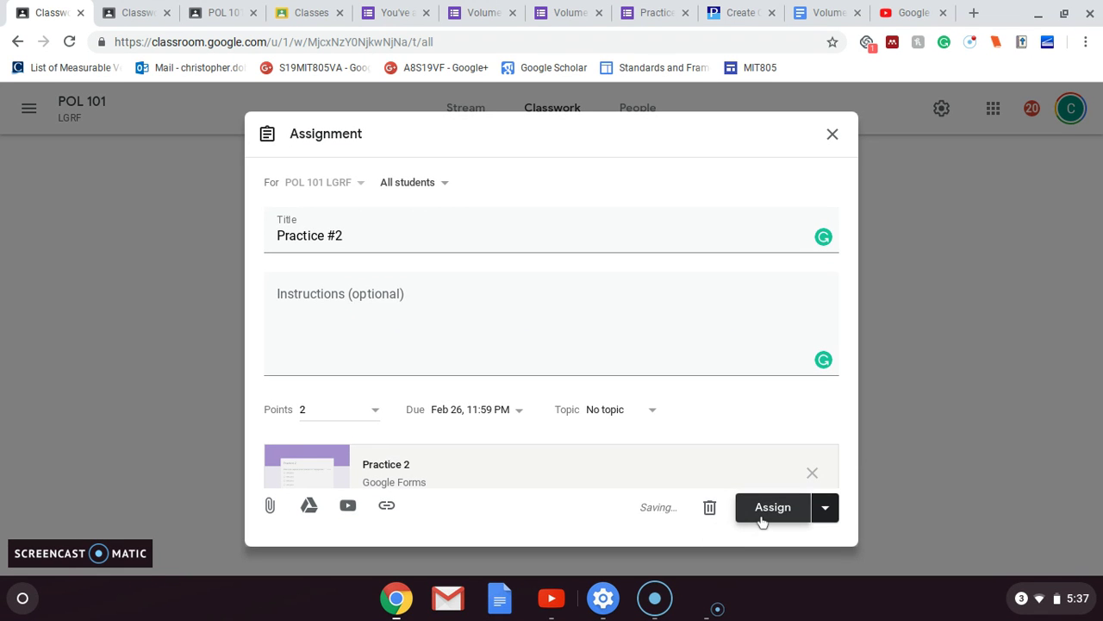
pyautogui.click(761, 516)
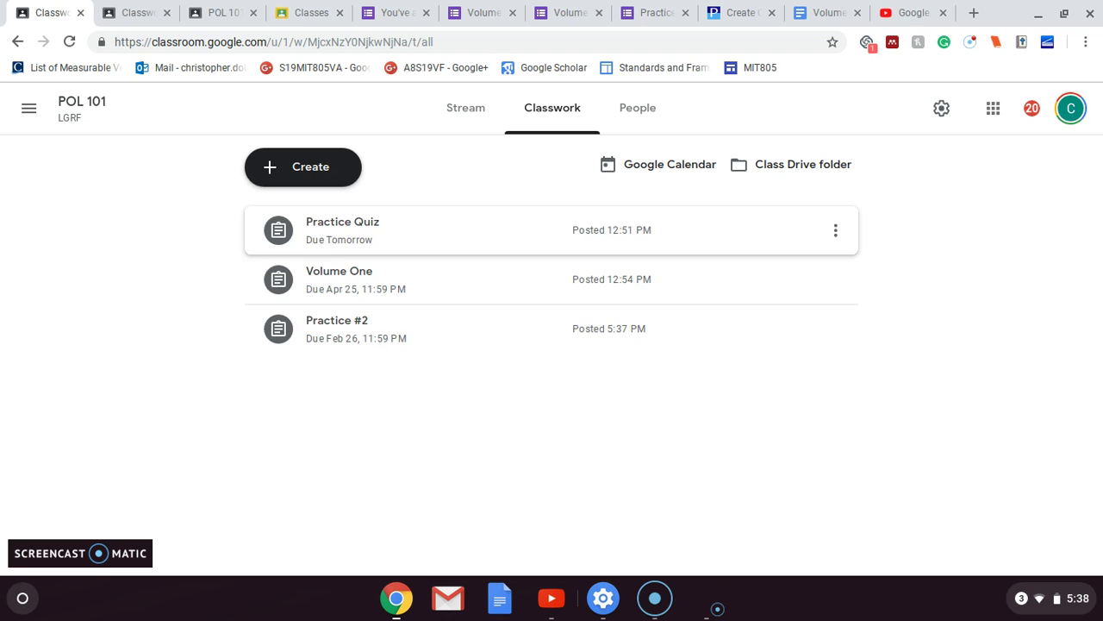
# Open the Volume One quiz responses in Google Sheets and show the sheet with the student submissions.
pyautogui.click(342, 235)
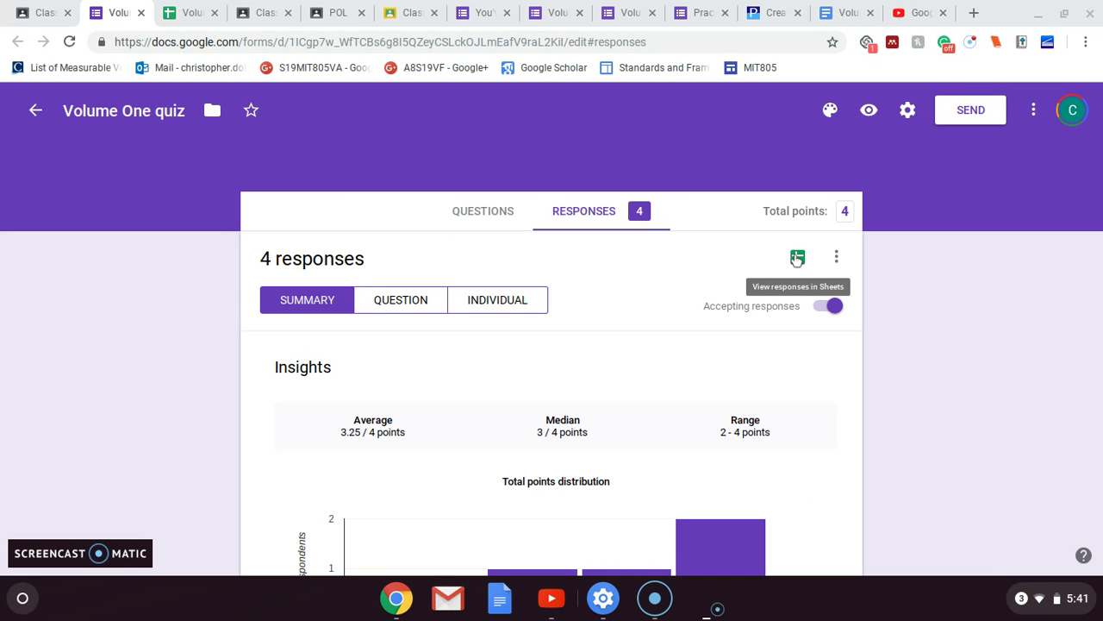
pyautogui.click(797, 257)
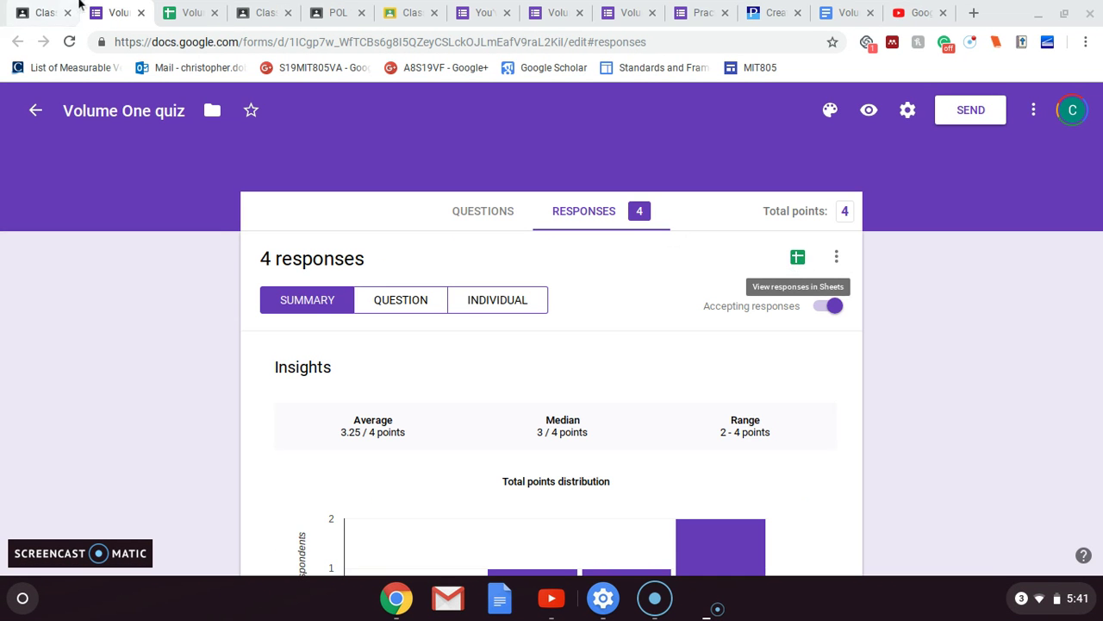
pyautogui.click(185, 12)
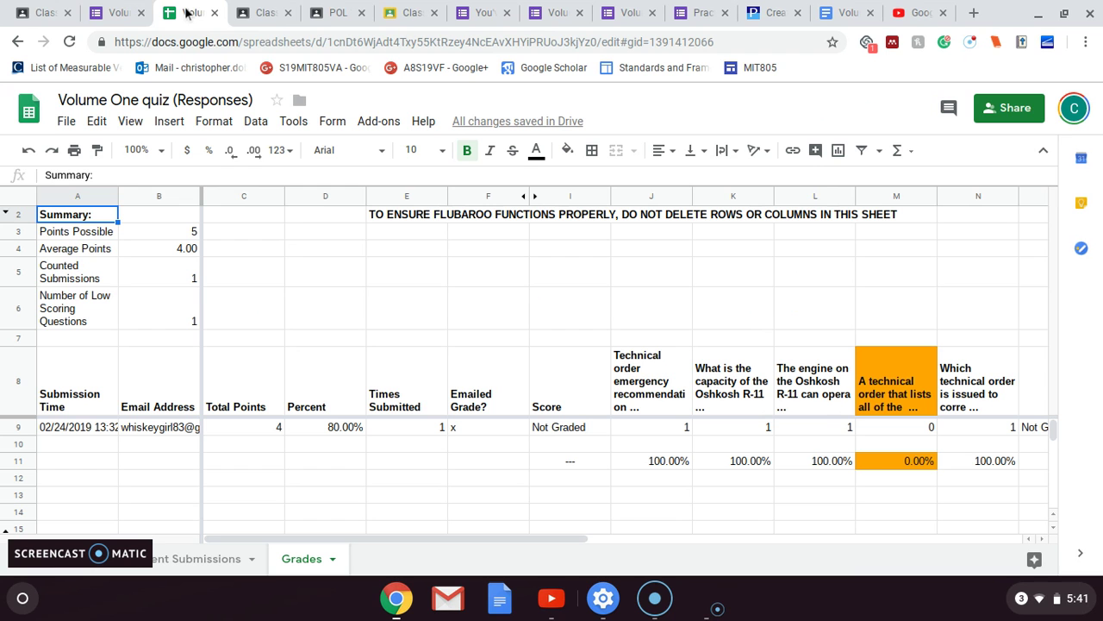
pyautogui.click(197, 559)
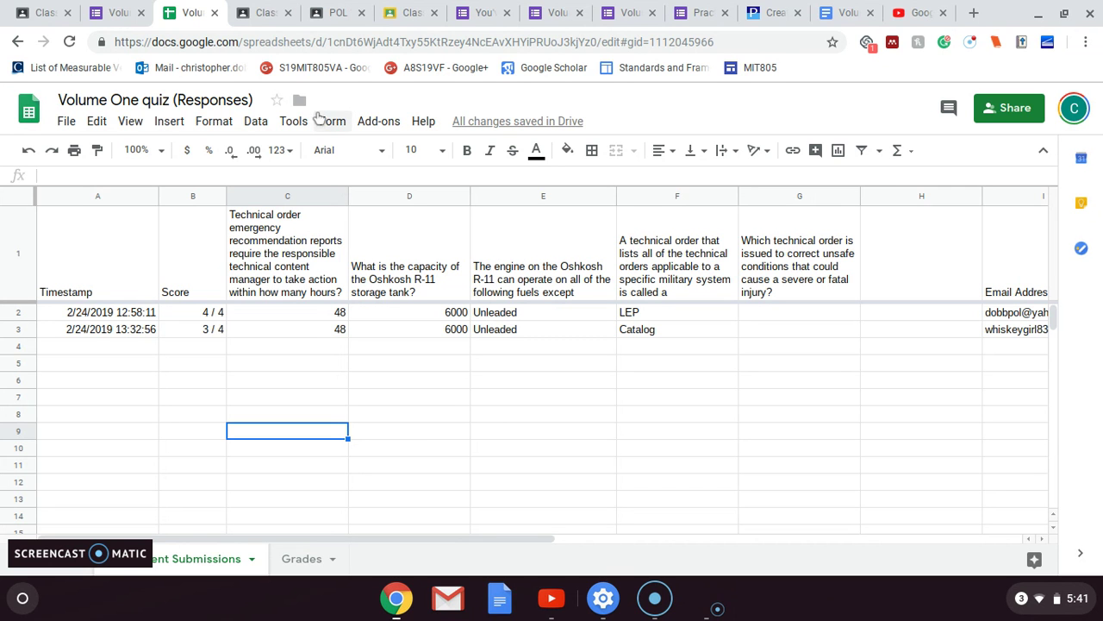
# Start regrading the assignment with Flubaroo and agree to update the existing Grades sheet.
pyautogui.click(379, 122)
pyautogui.moveTo(420, 192)
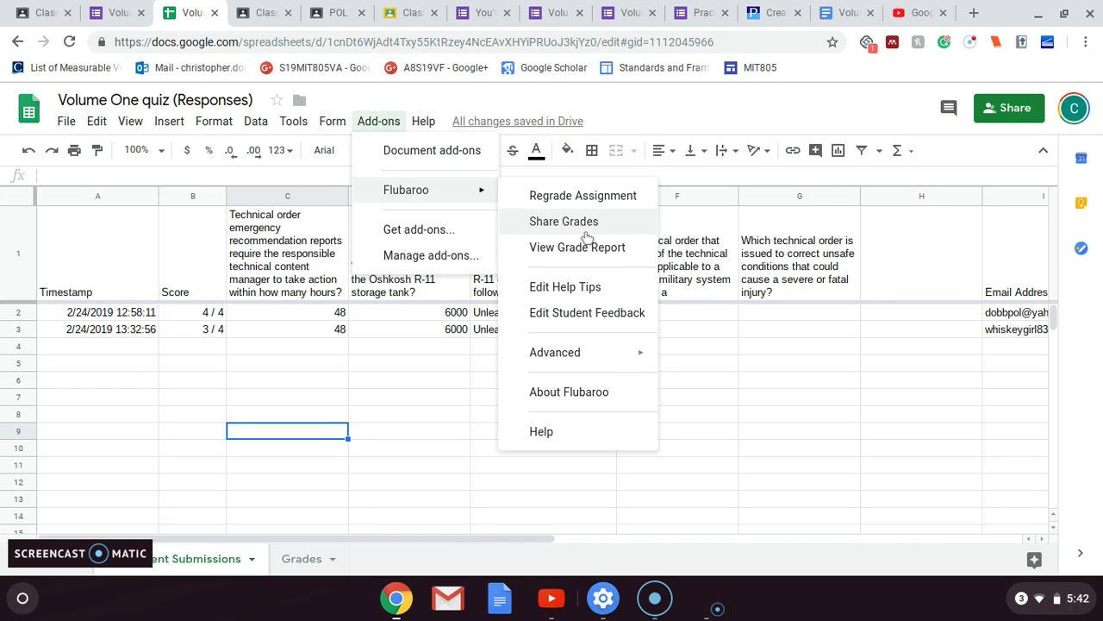
pyautogui.click(548, 197)
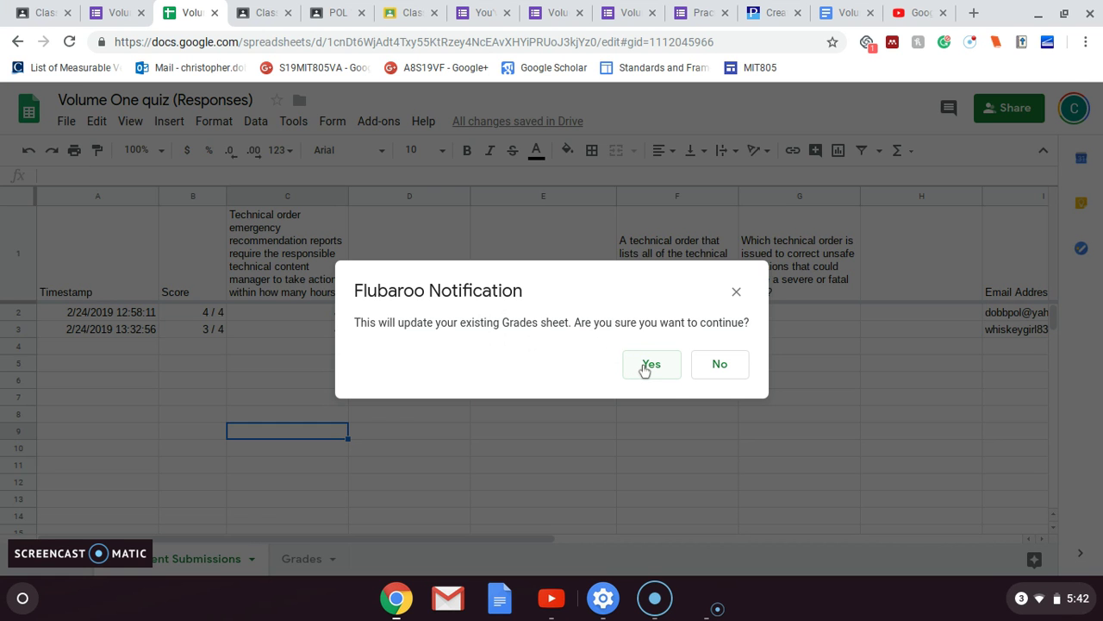
pyautogui.click(650, 365)
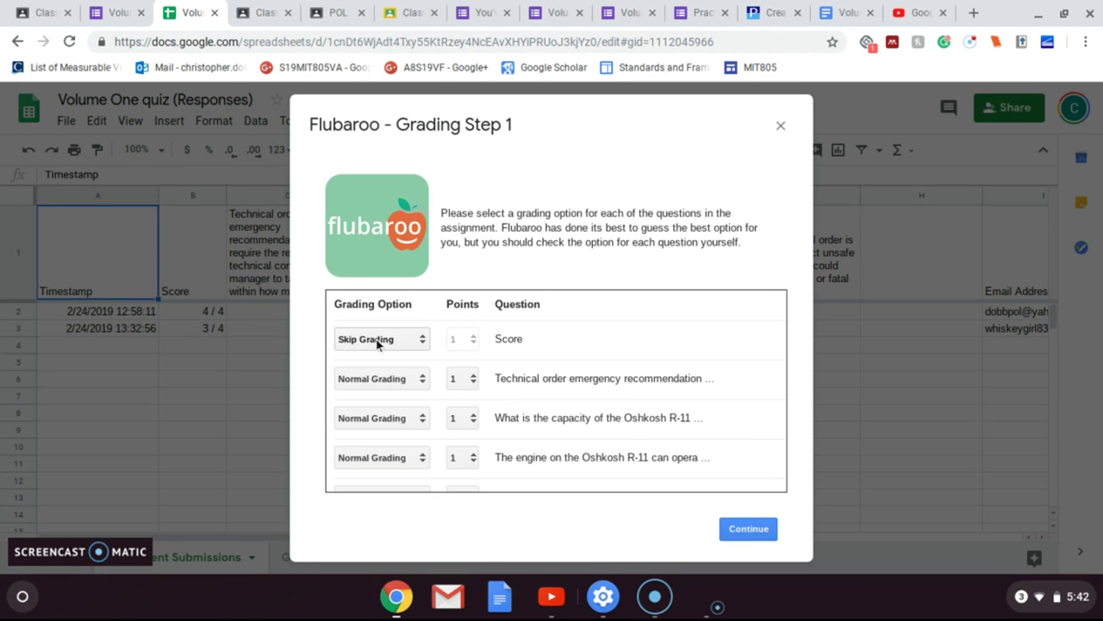
# Keep Flubaroo's suggested grading options and finish grading with the Feb 24 2019 12:58:10 submission as the answer key.
pyautogui.scroll(-3, 749, 433)
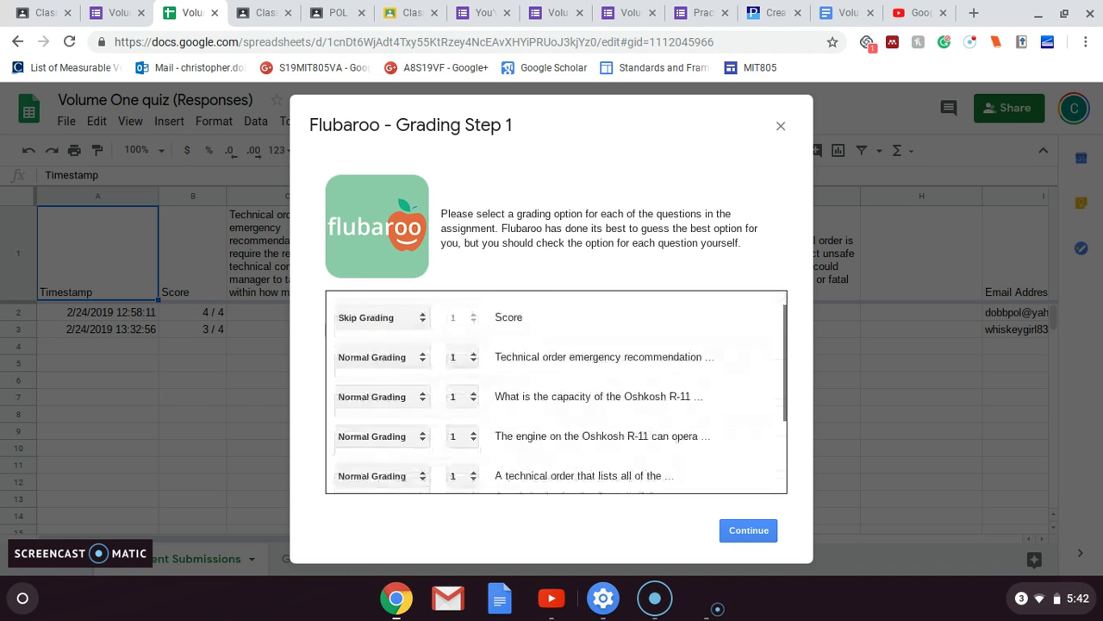
pyautogui.scroll(2, 750, 433)
pyautogui.scroll(-1, 556, 392)
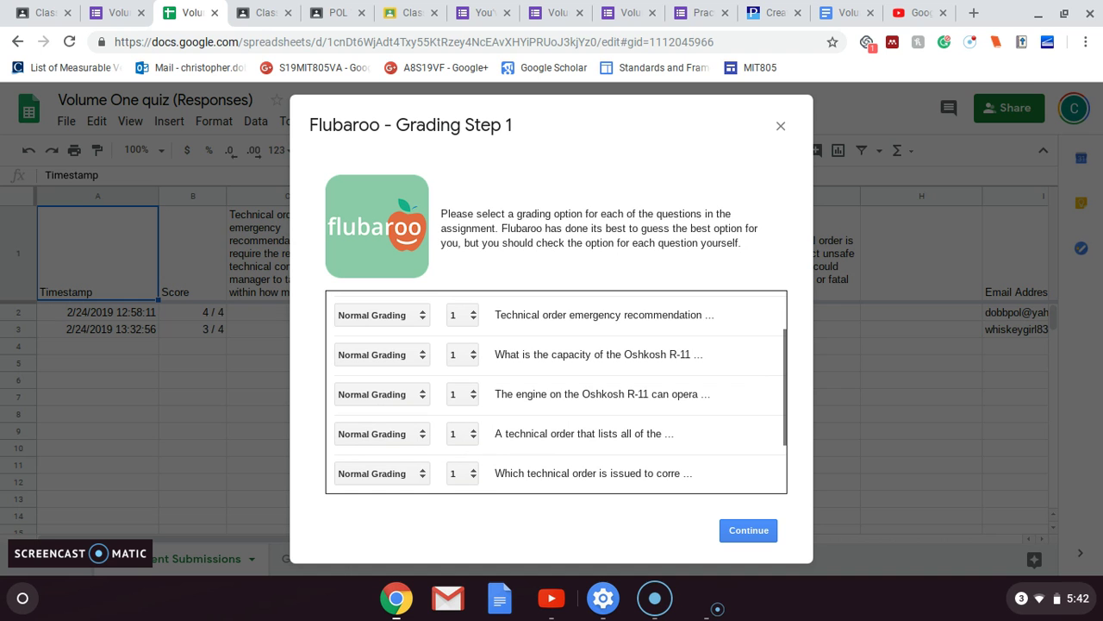
pyautogui.scroll(-3, 556, 392)
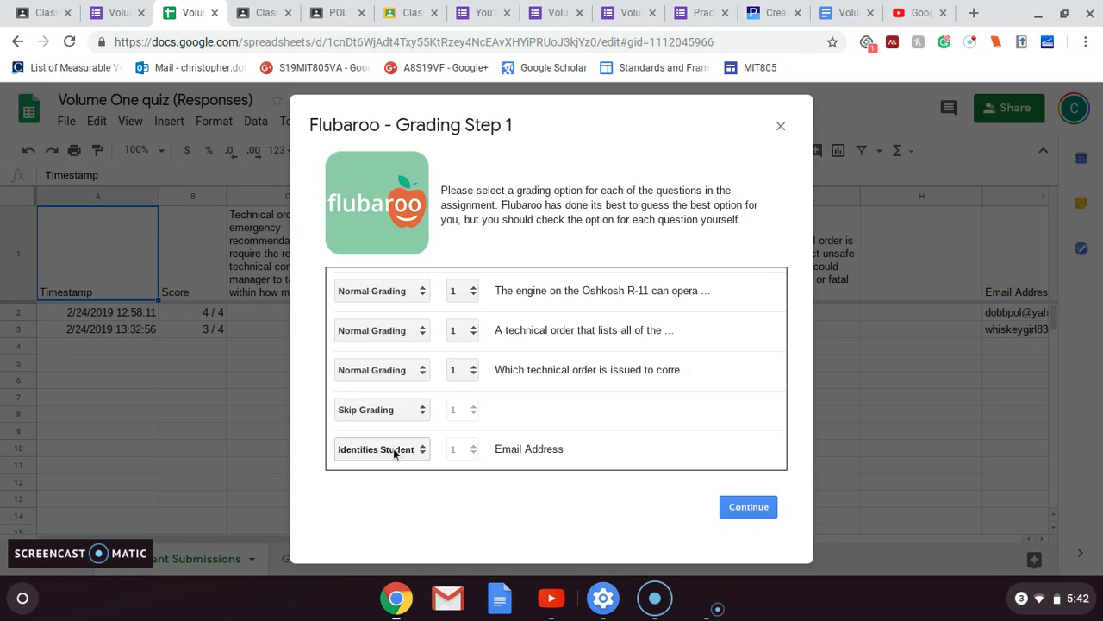
pyautogui.click(748, 507)
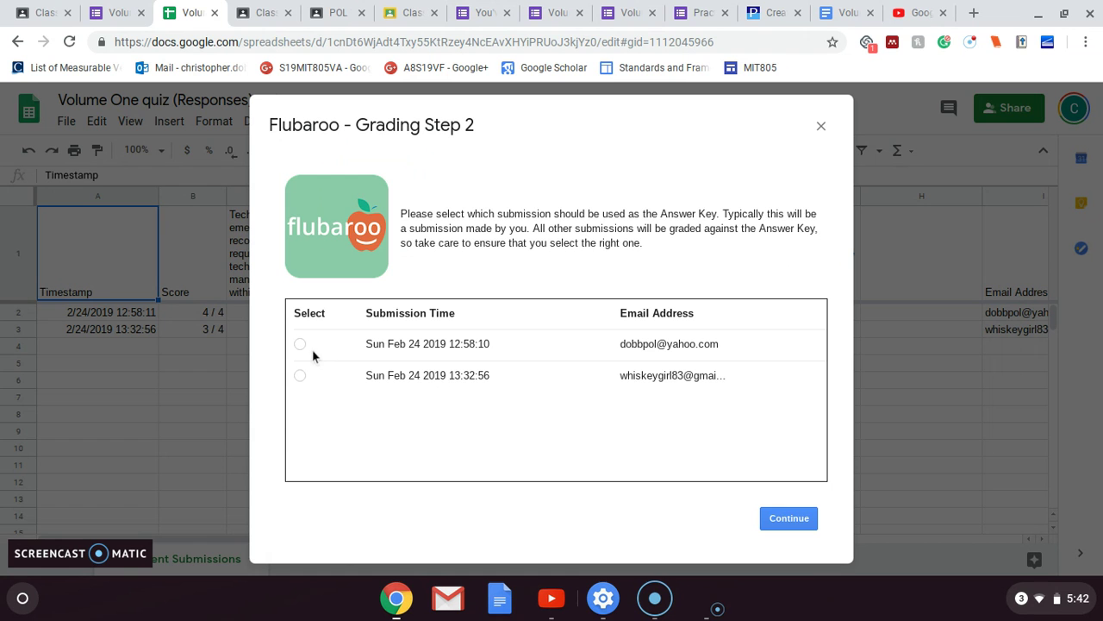
pyautogui.click(782, 523)
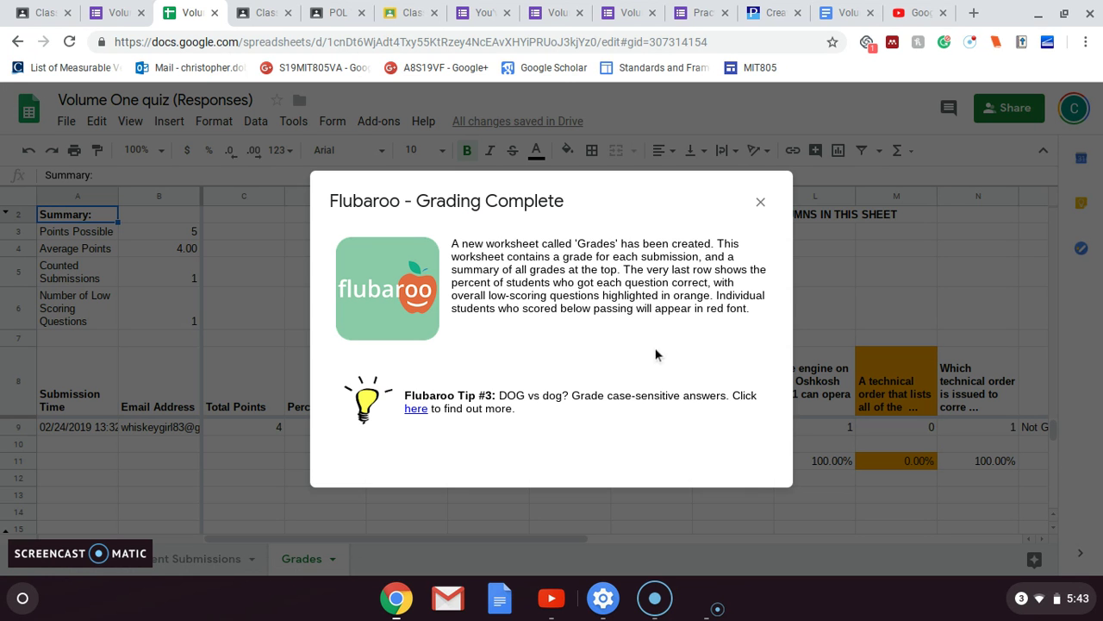
pyautogui.click(761, 202)
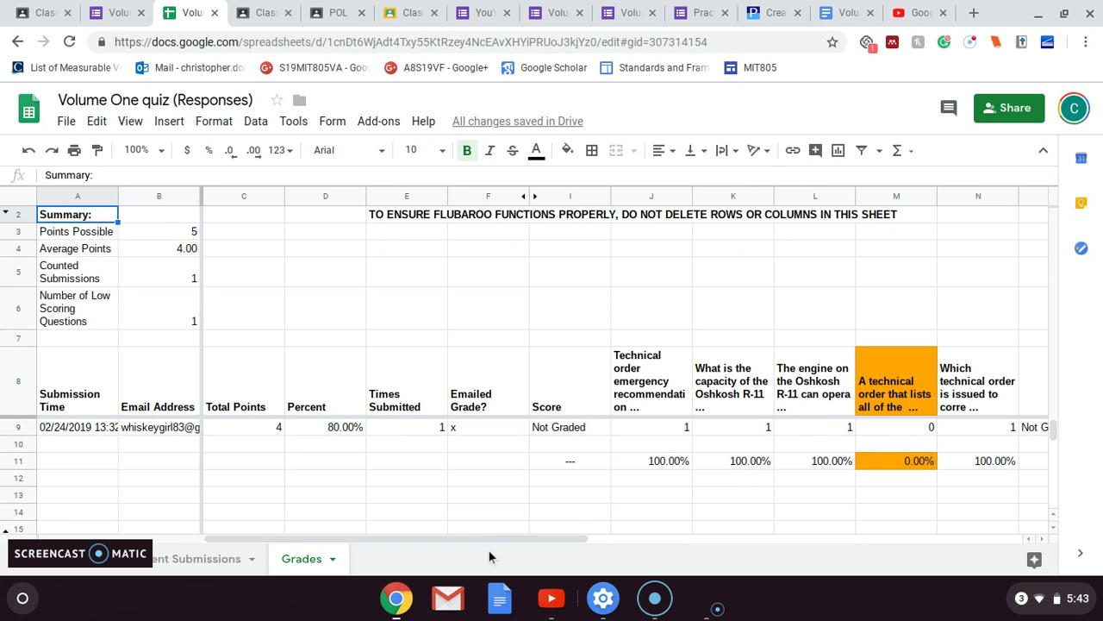
# Examine the Grades sheet across its columns for total points, percent and the score on each question.
pyautogui.moveTo(488, 541); pyautogui.dragTo(526, 536)
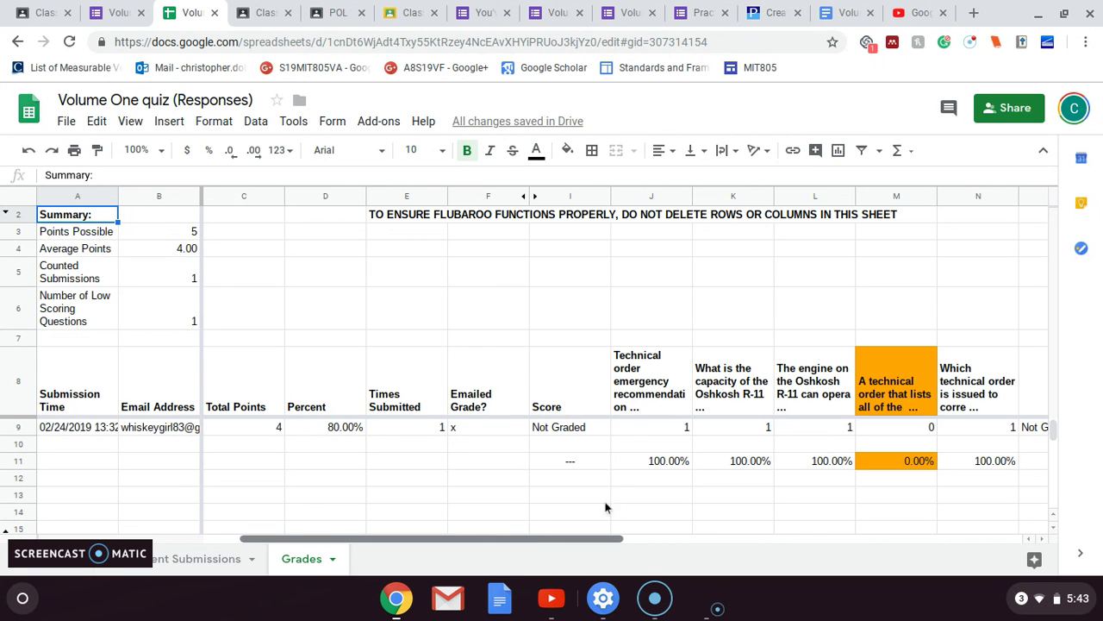
pyautogui.hscroll(3, 615, 507)
pyautogui.hscroll(-1, 595, 515)
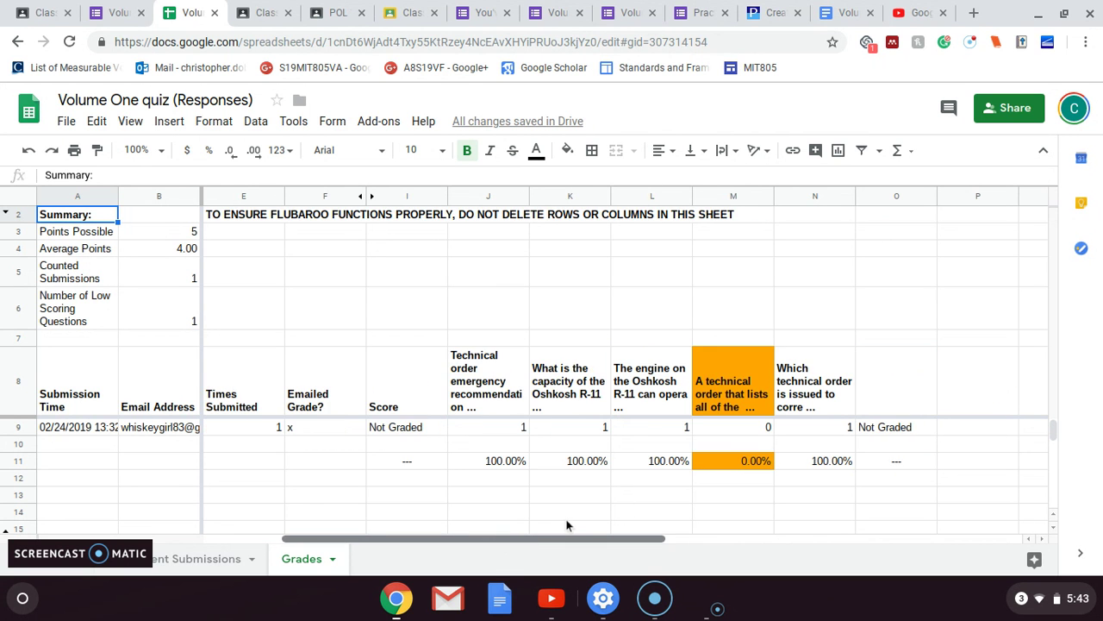
pyautogui.hscroll(-2, 566, 524)
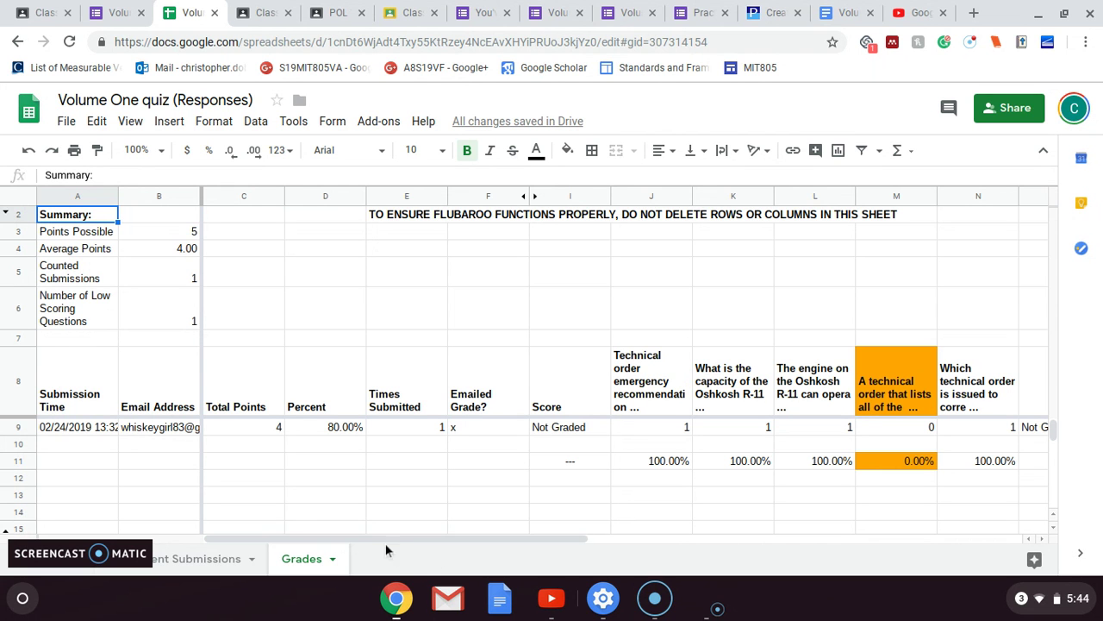
pyautogui.moveTo(419, 541); pyautogui.dragTo(511, 538)
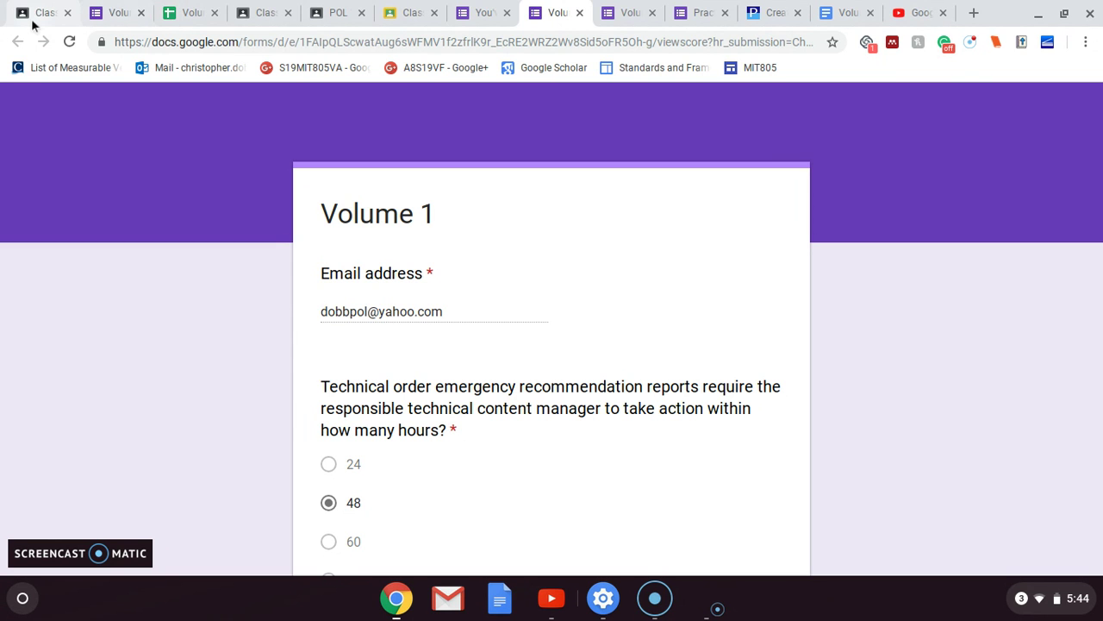
# Return to the Volume One quiz responses spreadsheet, review Flubaroo's Share Grades options and close them without sharing.
pyautogui.click(188, 15)
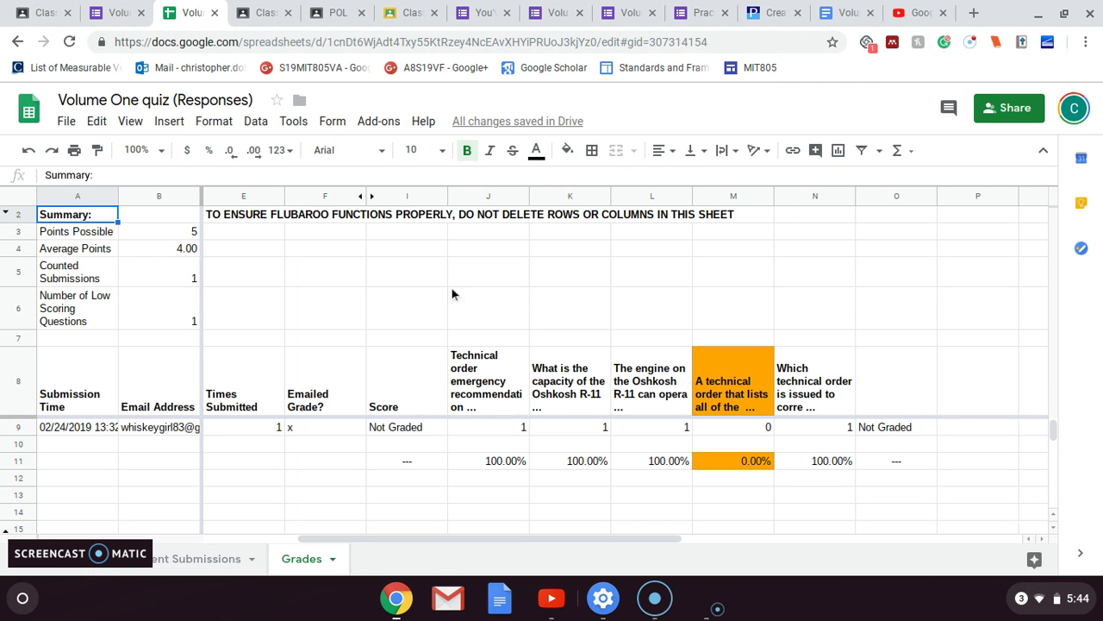
pyautogui.click(380, 126)
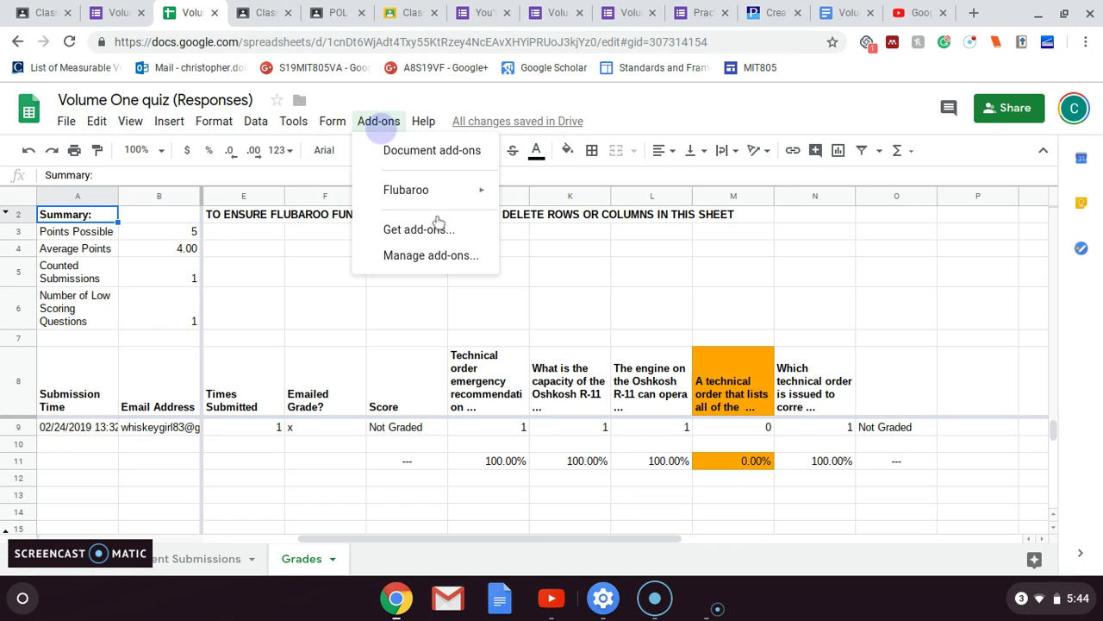
pyautogui.moveTo(468, 189)
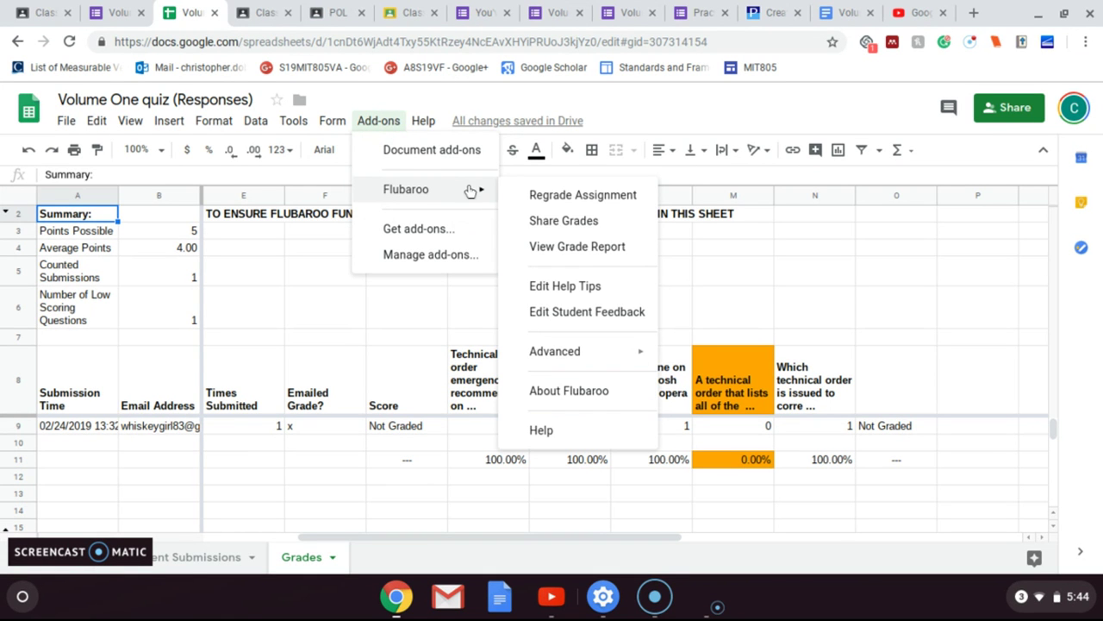
pyautogui.click(582, 226)
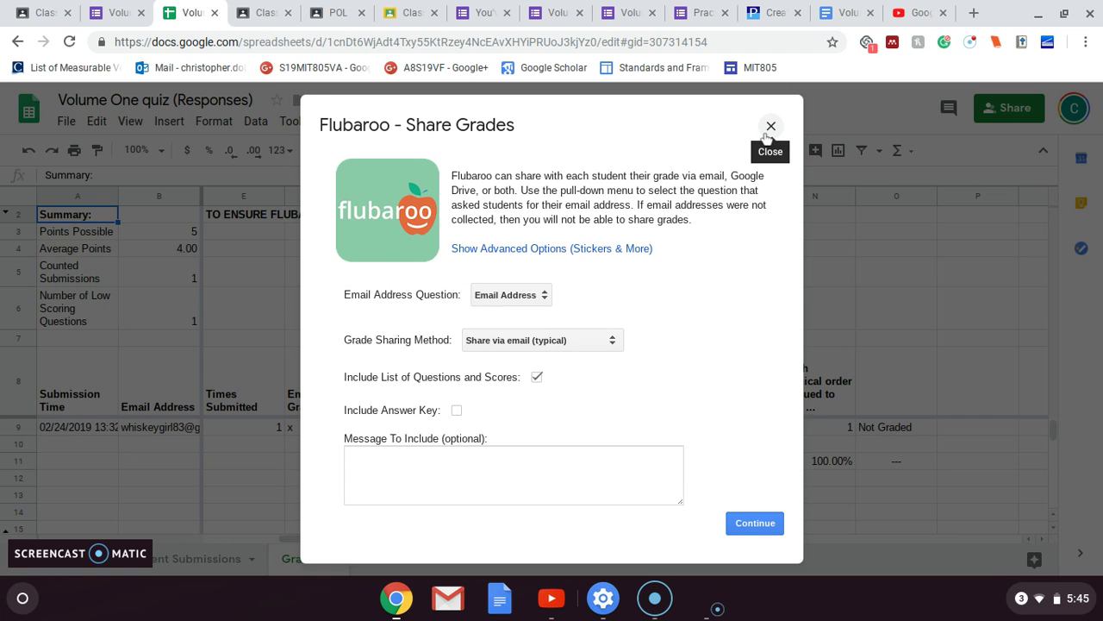
pyautogui.click(770, 127)
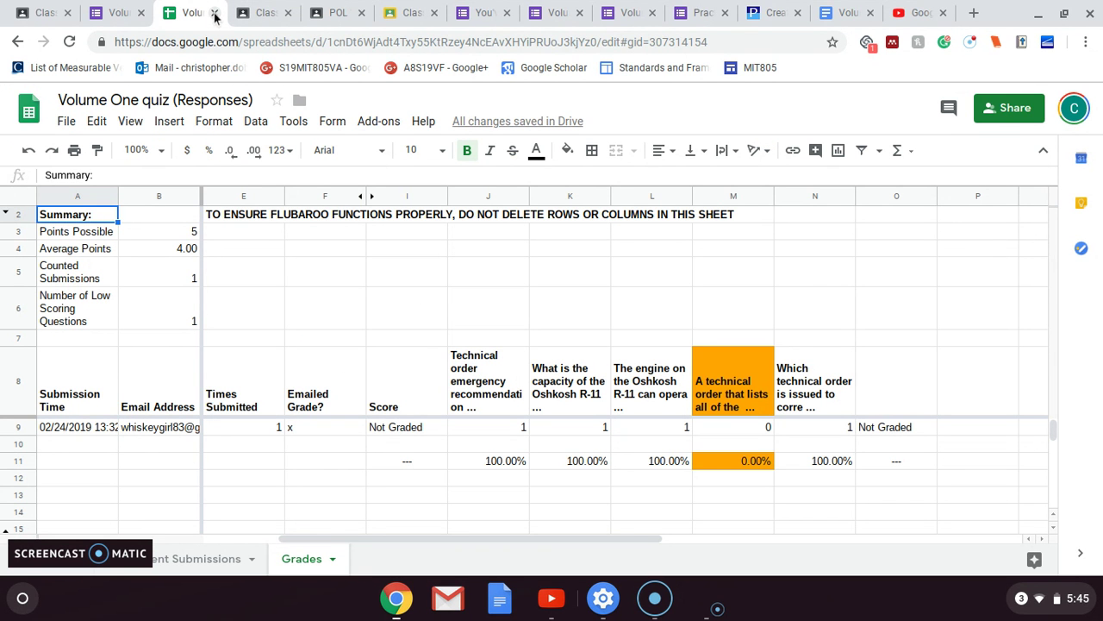